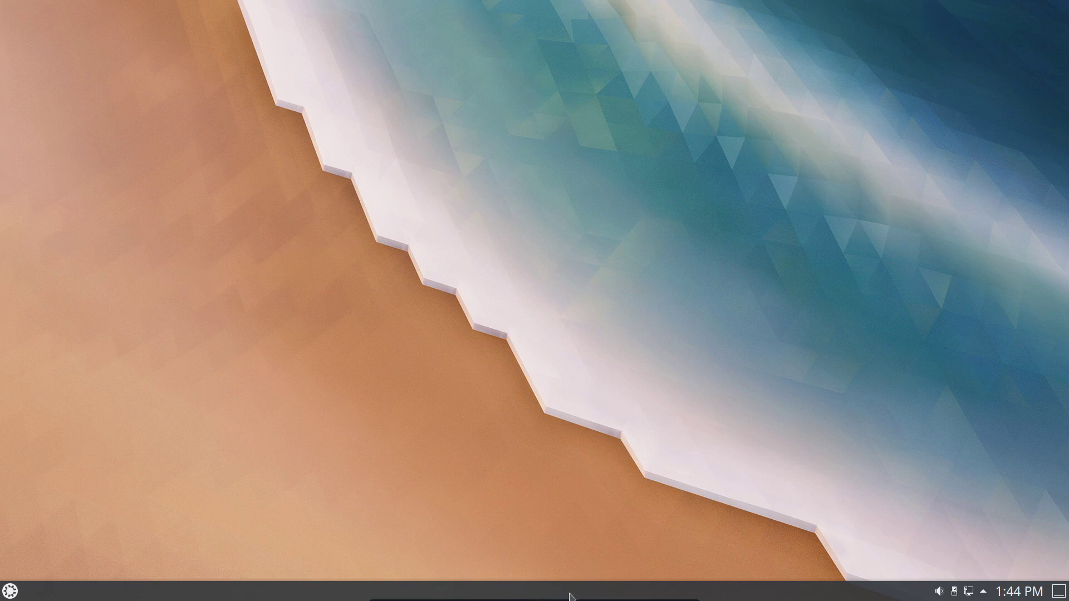
In panel edit mode, move the bottom panel to the top screen edge and make it thinner
right_click(634, 598)
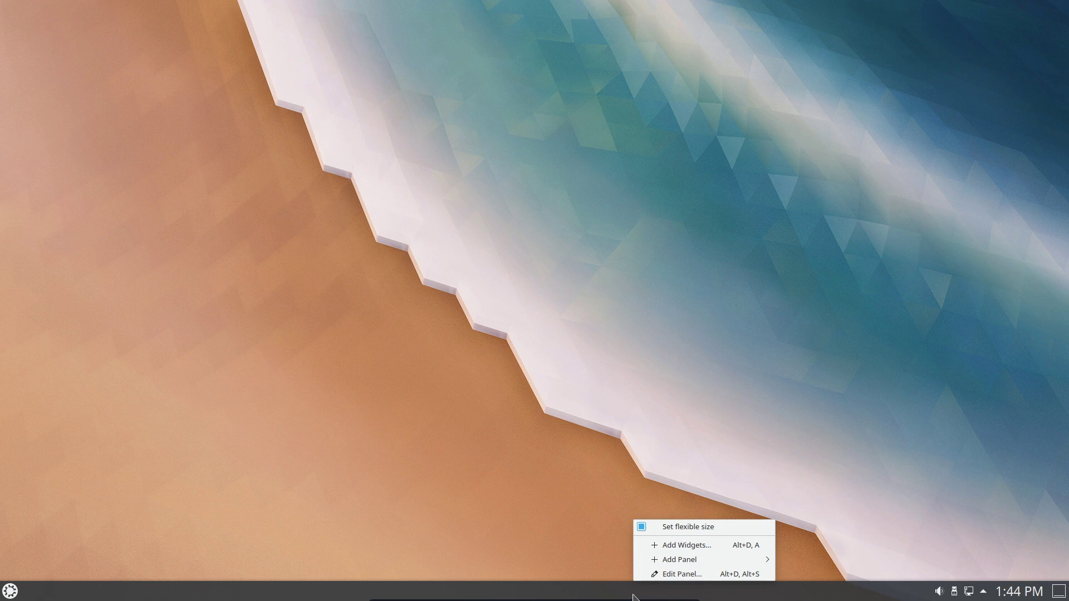
left_click(686, 576)
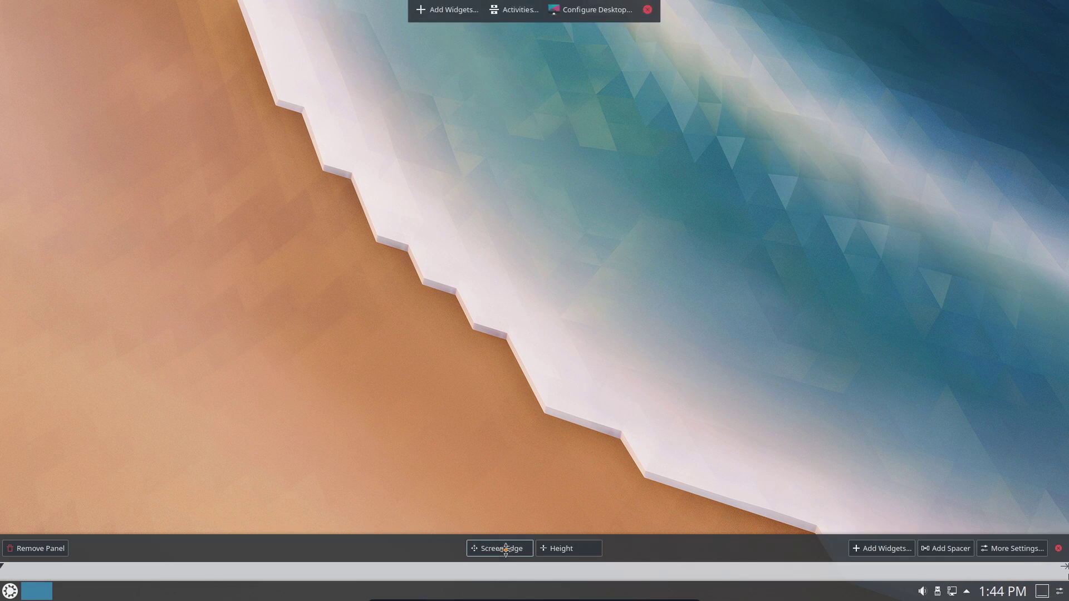
left_click_drag(506, 550, 461, 5)
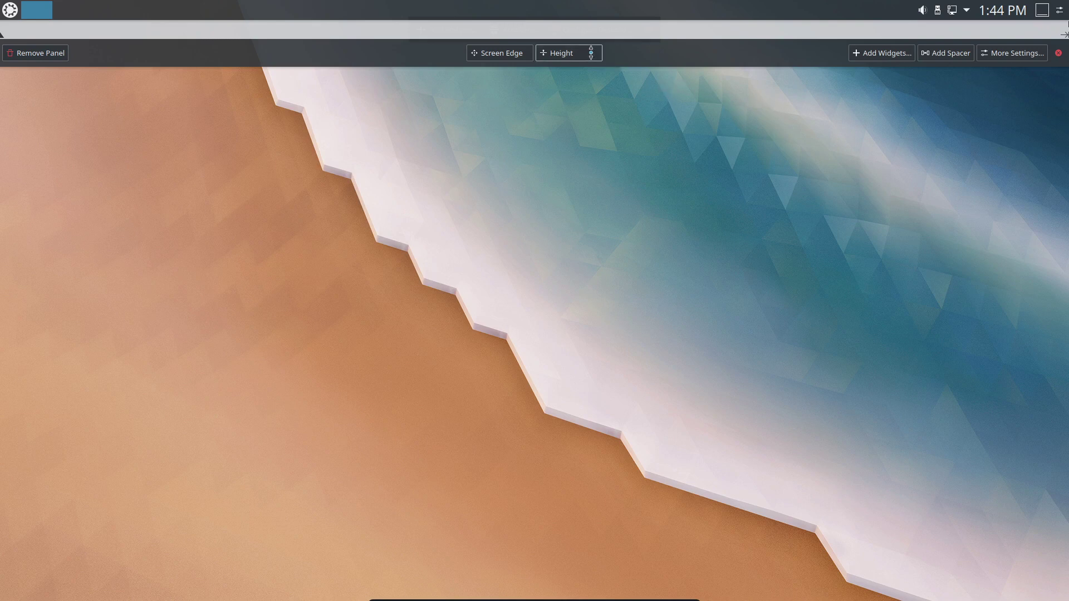
left_click_drag(571, 53, 571, 45)
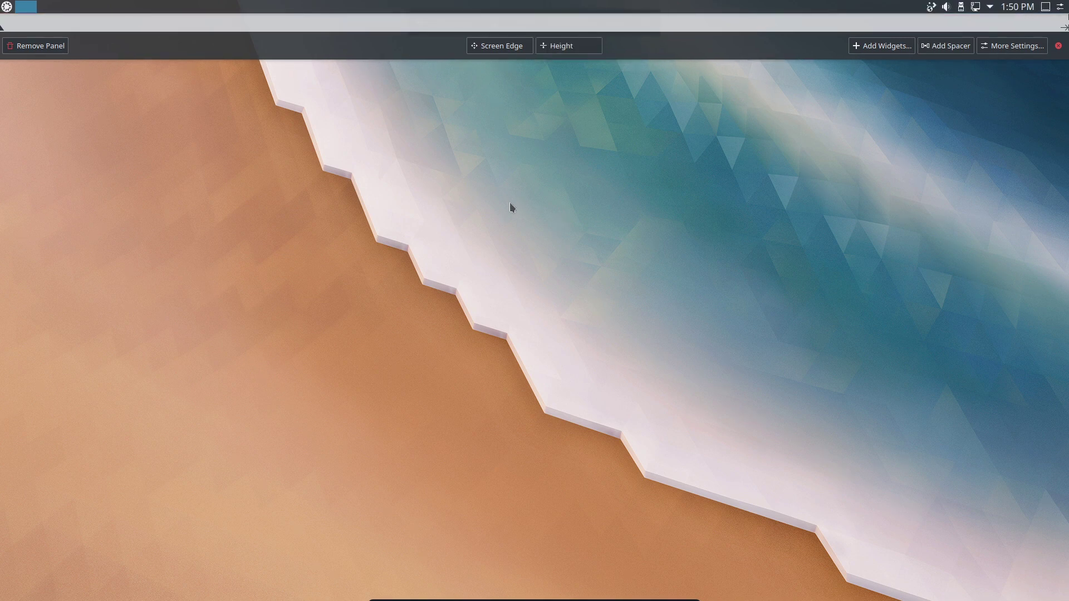
Swap the panel's Task Manager for the Icons-only Task Manager through Show Alternatives
mouse_move(21, 4)
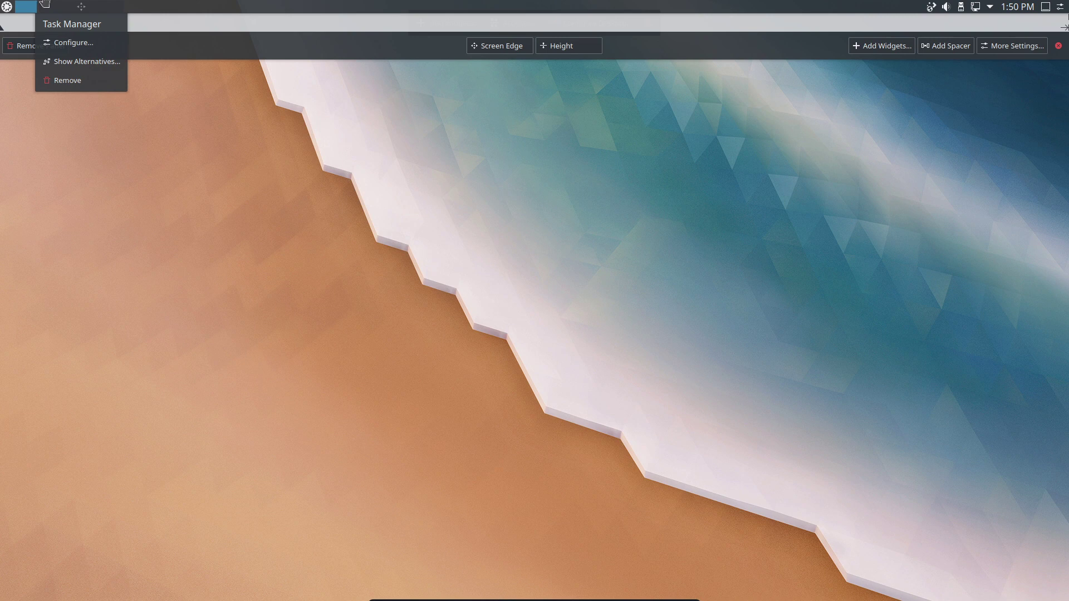
right_click(71, 6)
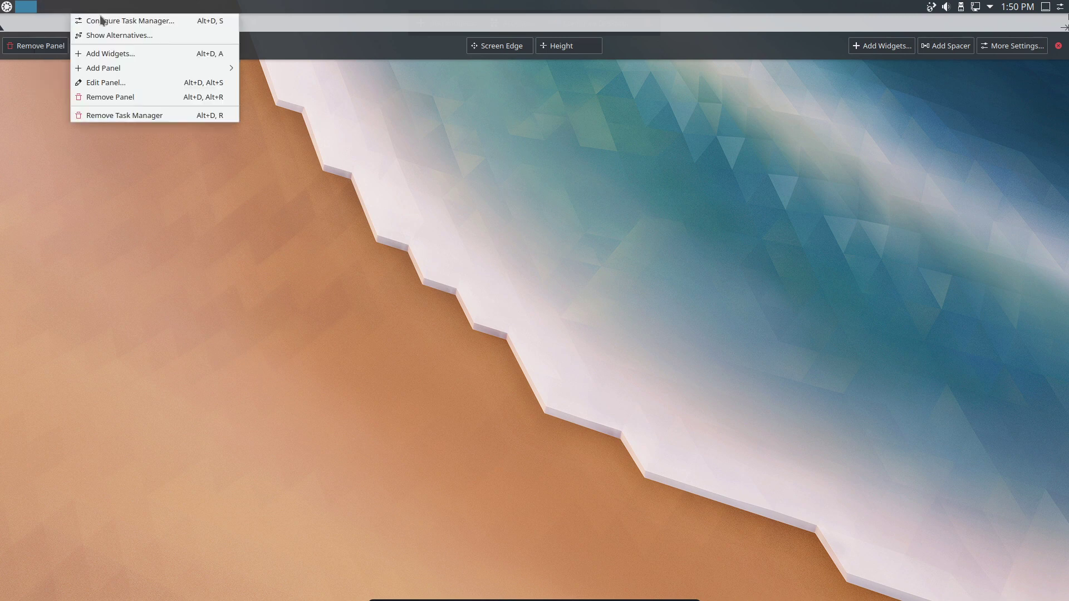
left_click(107, 34)
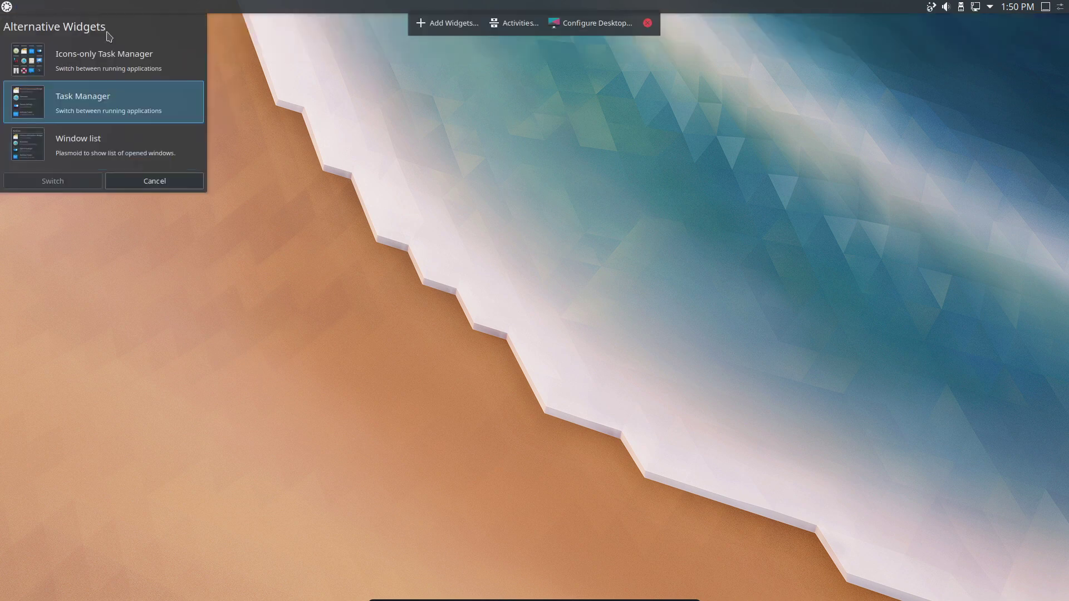
left_click(89, 60)
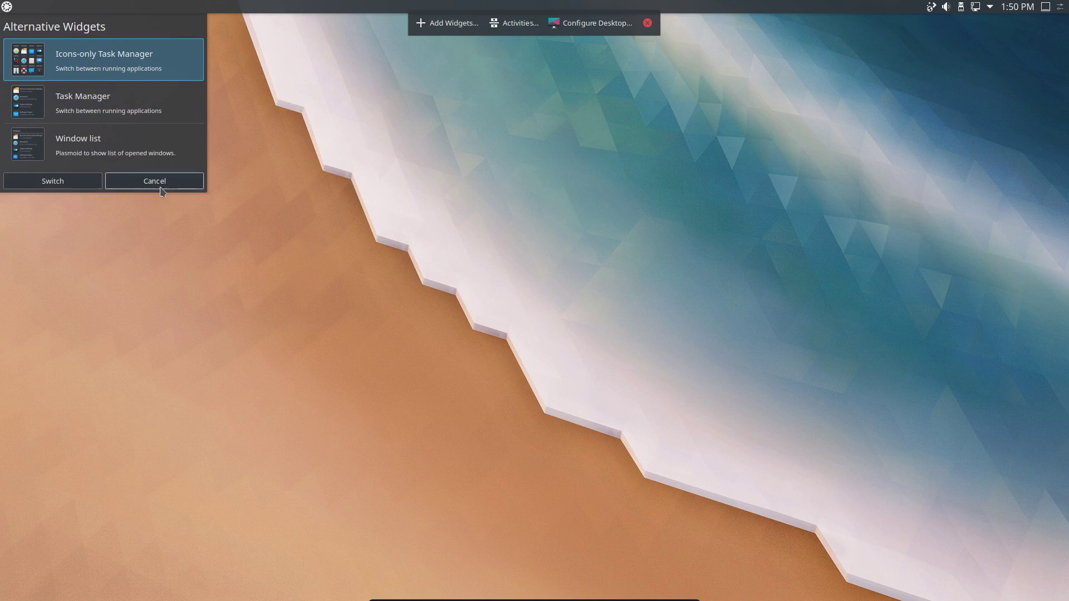
left_click(68, 184)
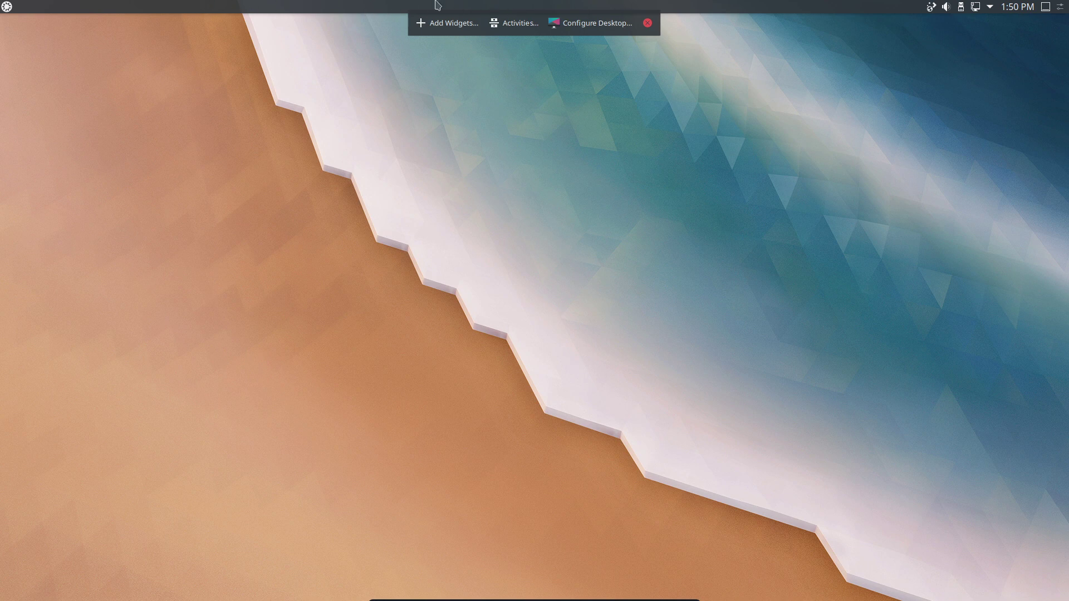
Set the Pager's text display to Desktop number, apply, and close its settings
right_click(508, 5)
left_click(609, 66)
mouse_move(35, 6)
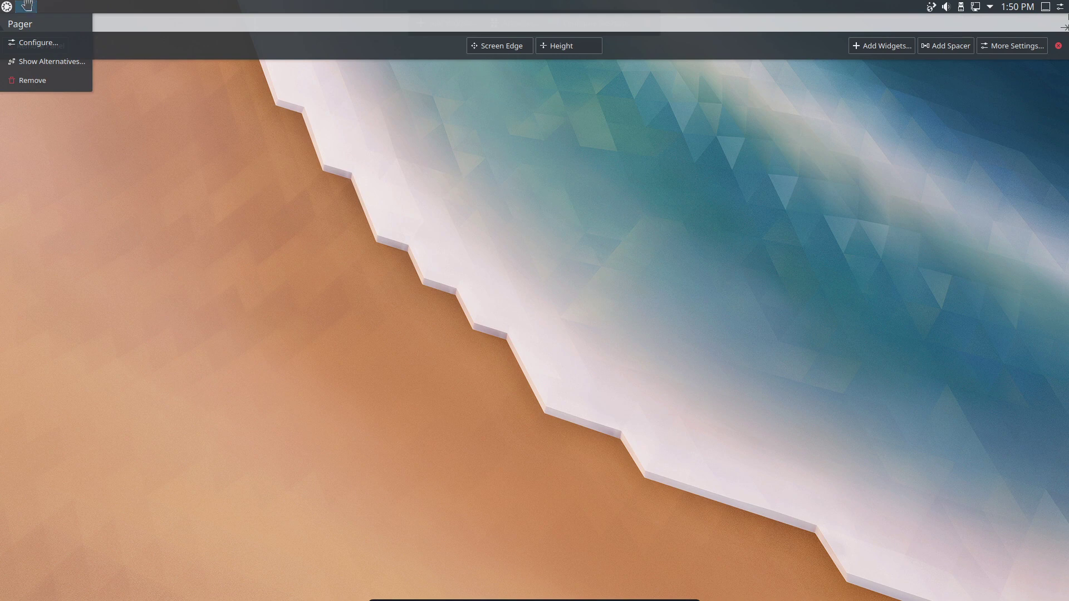
left_click(39, 49)
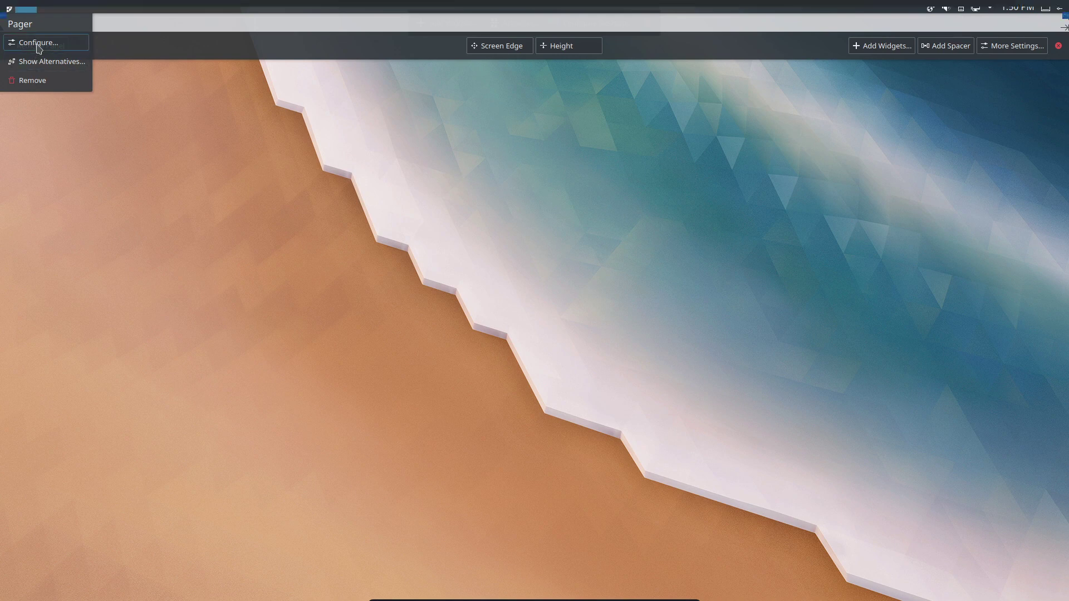
left_click(253, 121)
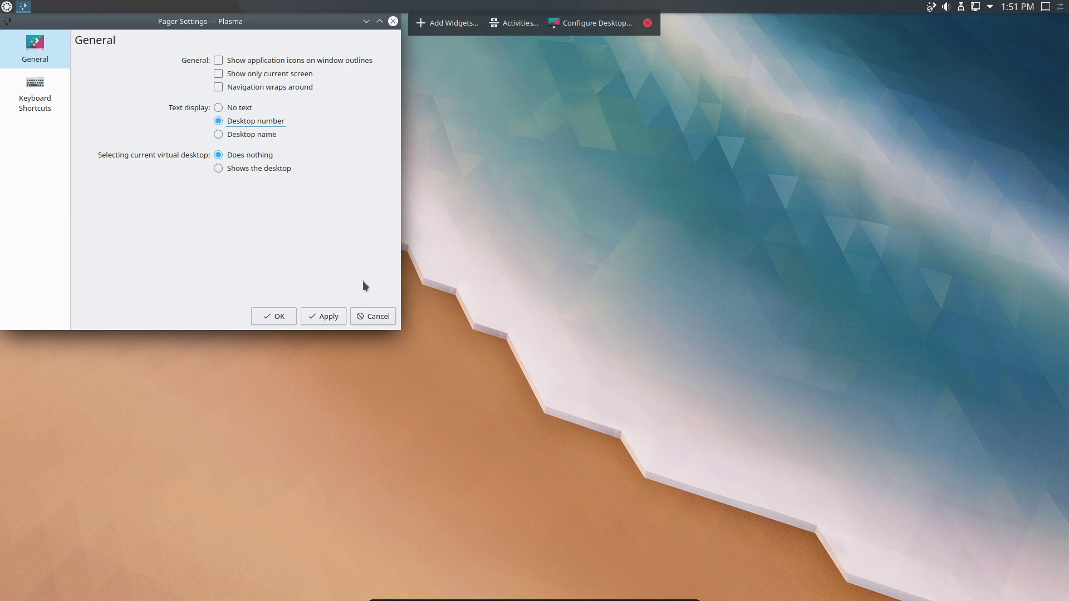
left_click(316, 315)
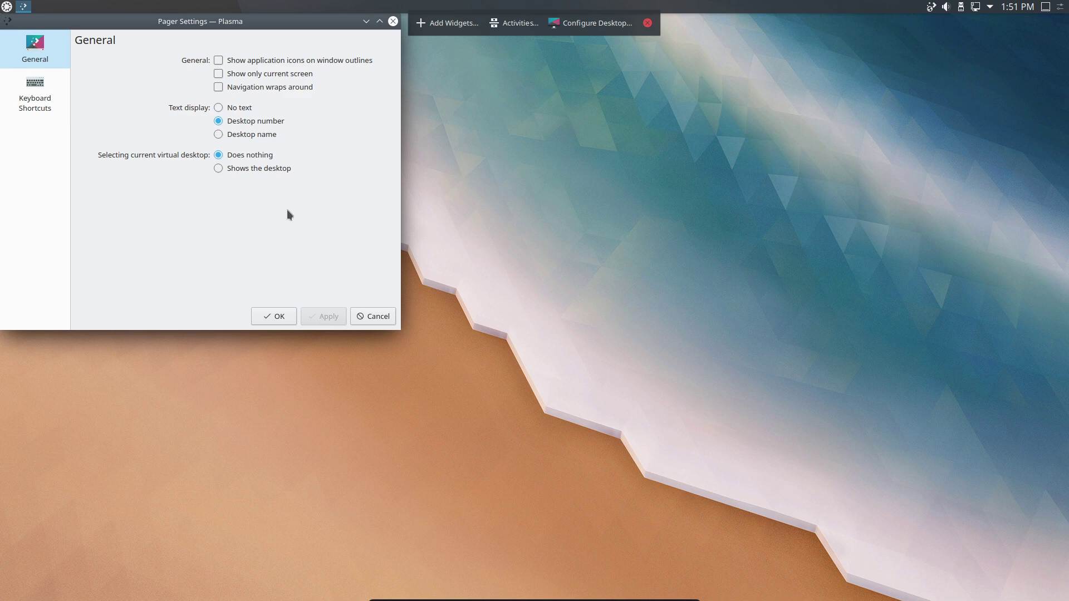
key("Escape")
Launch System Settings maximised and go to Window Management > KWin Scripts
key("super")
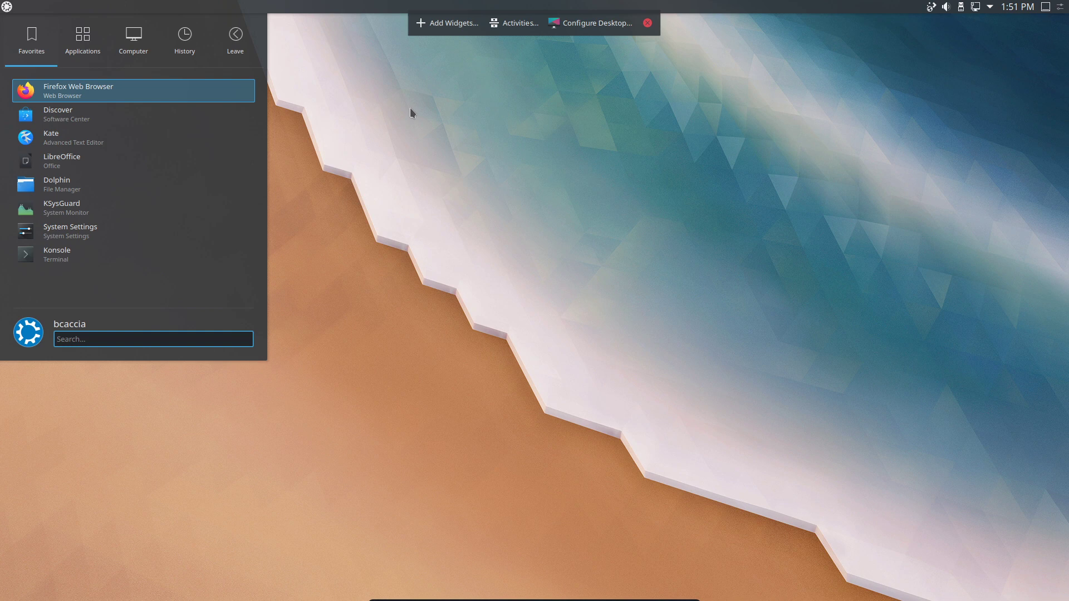
type("system")
key("Return")
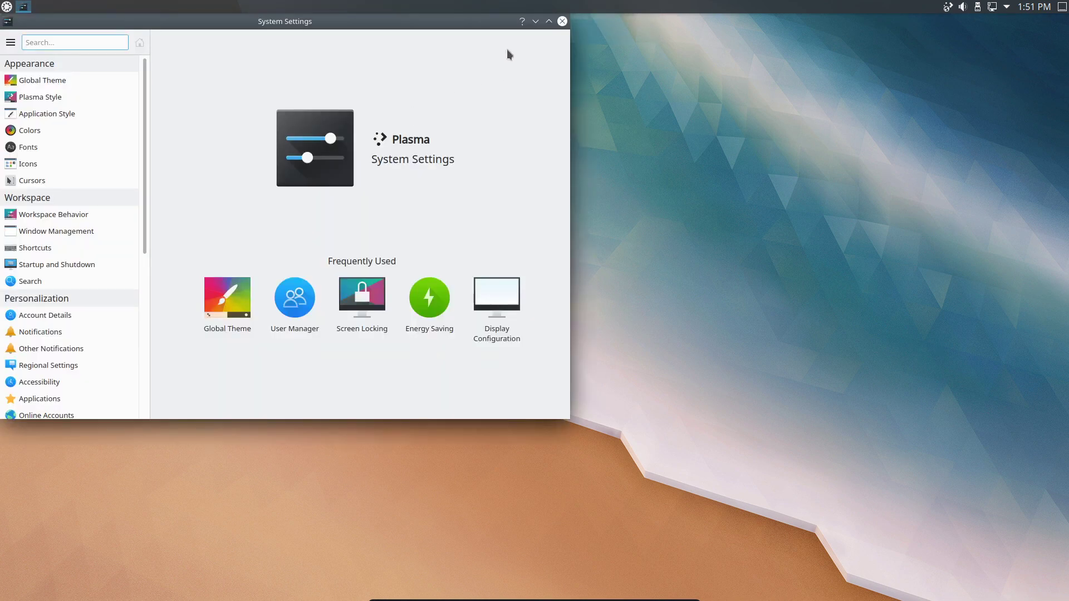
left_click(549, 21)
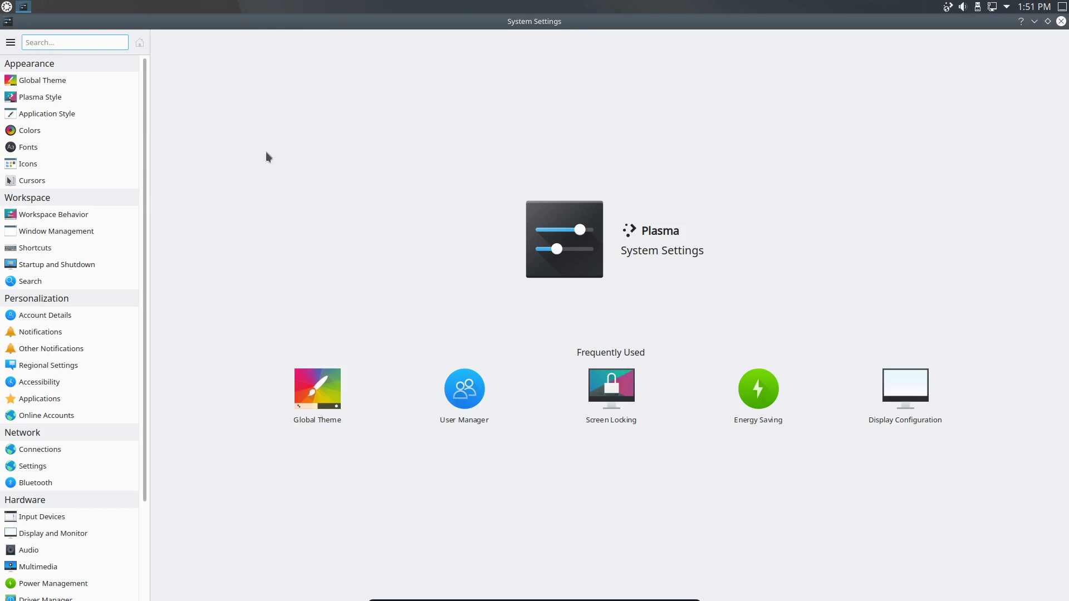
left_click(75, 230)
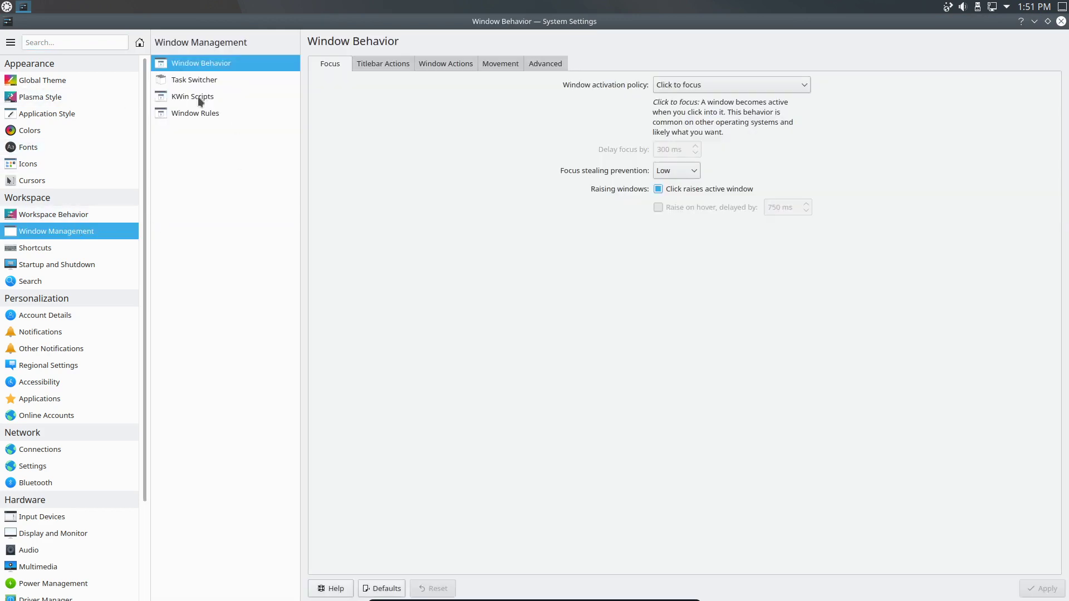
left_click(233, 99)
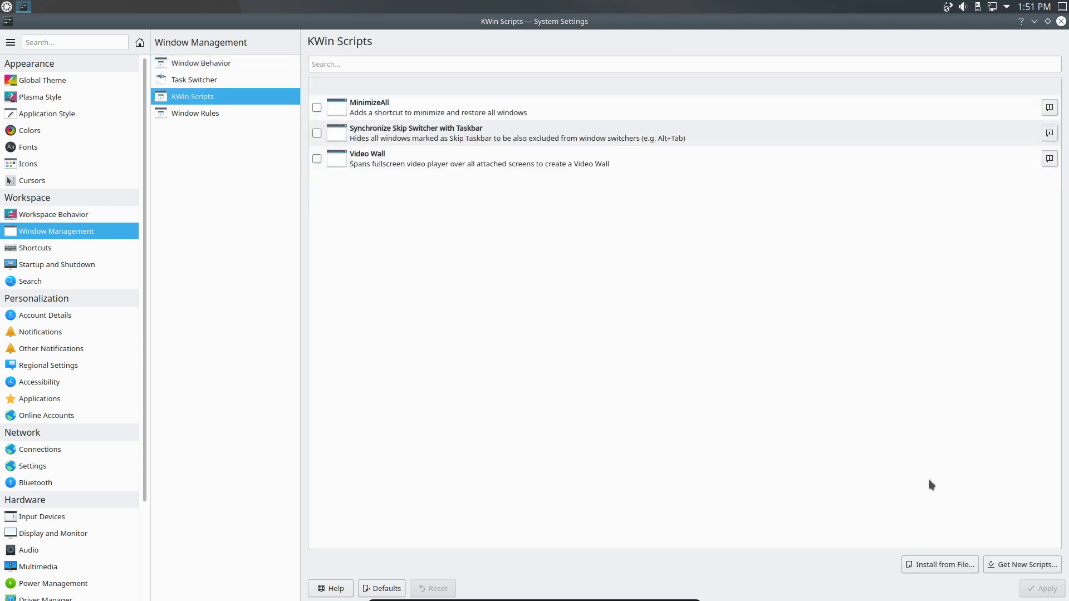
Search the downloadable KWin scripts for 'tiling' and install Krohnkite
left_click(1000, 563)
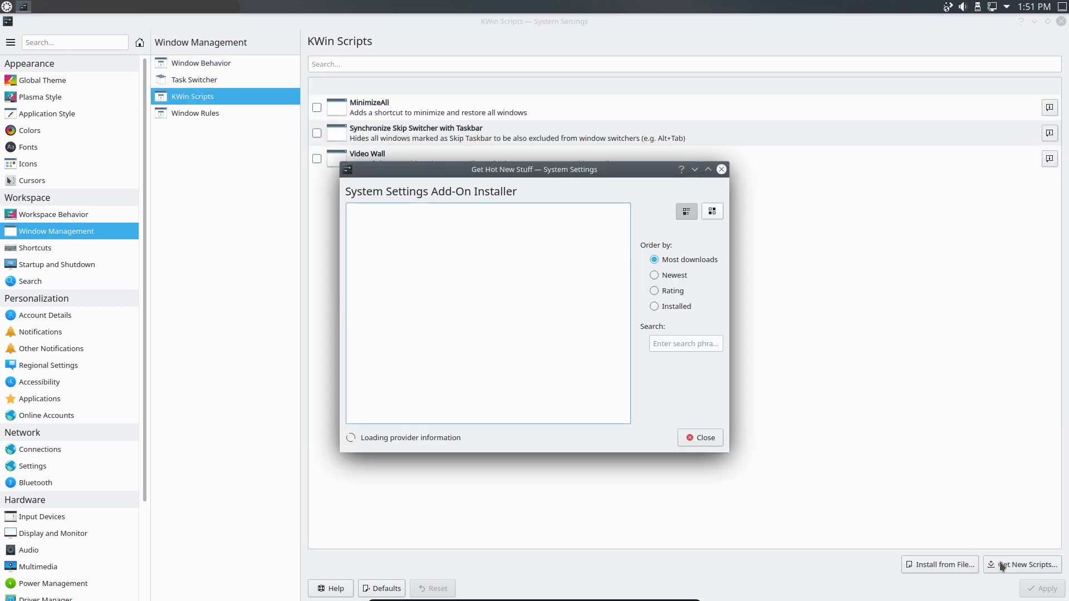
left_click(690, 343)
type("tiling")
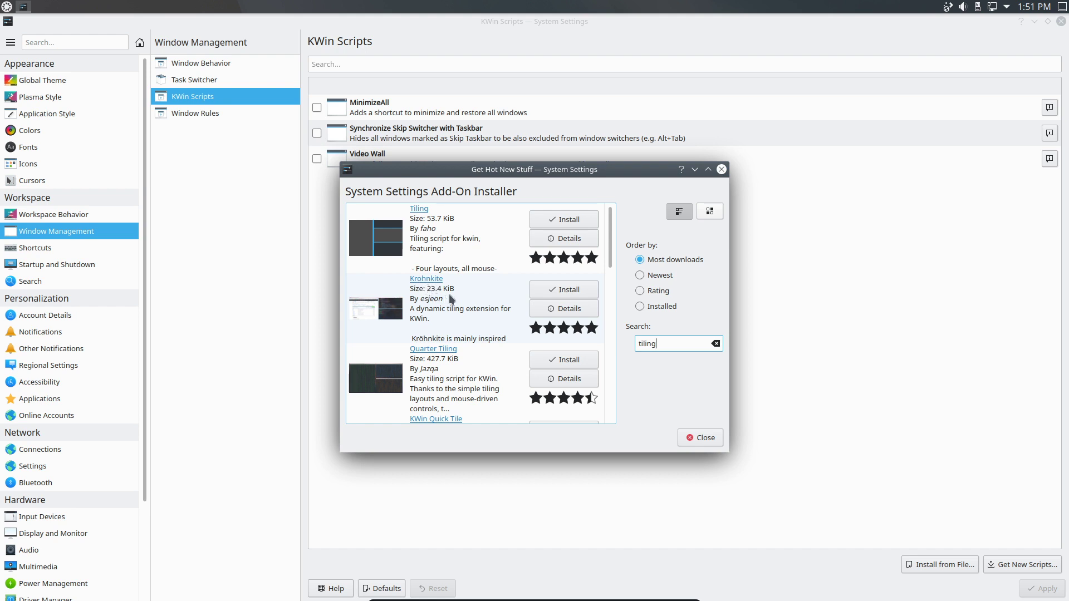
left_click(568, 293)
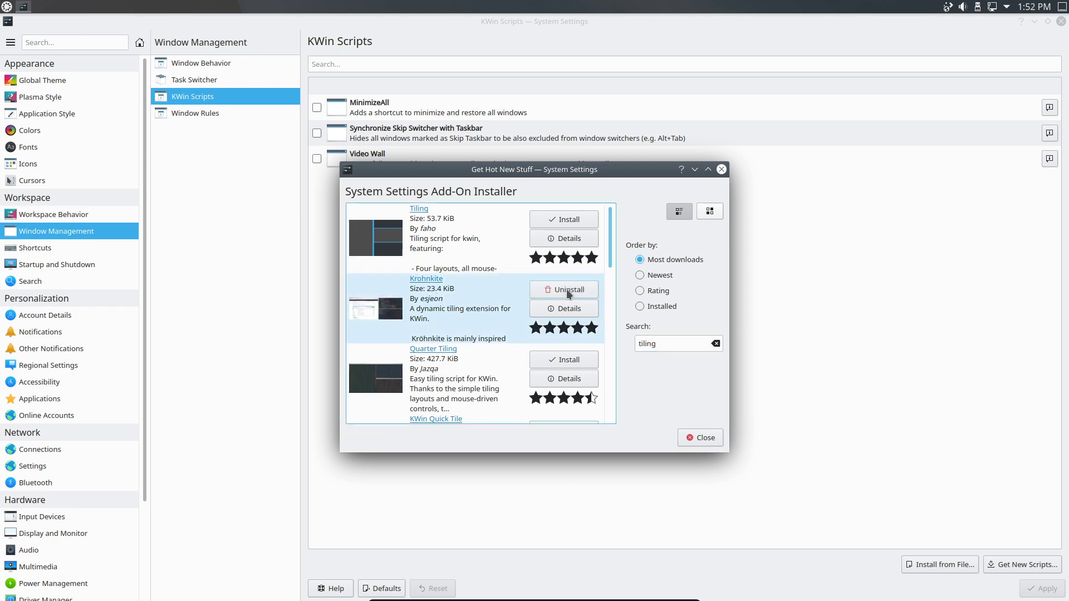
Close the installer, tick Krohnkite in the KWin Scripts list and apply
left_click(704, 439)
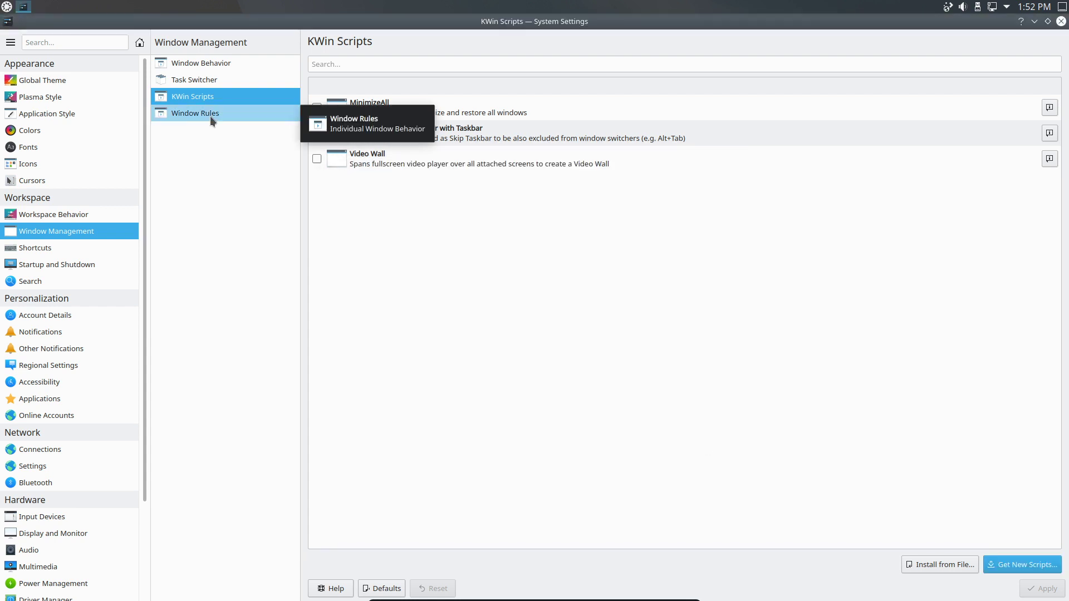
left_click(209, 116)
left_click(200, 95)
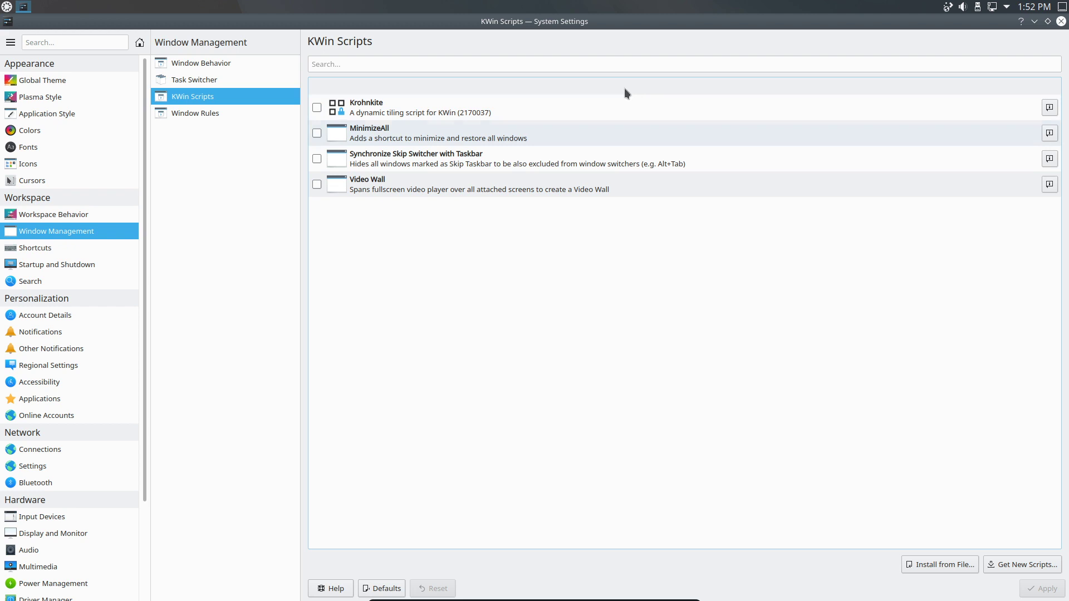
left_click(317, 109)
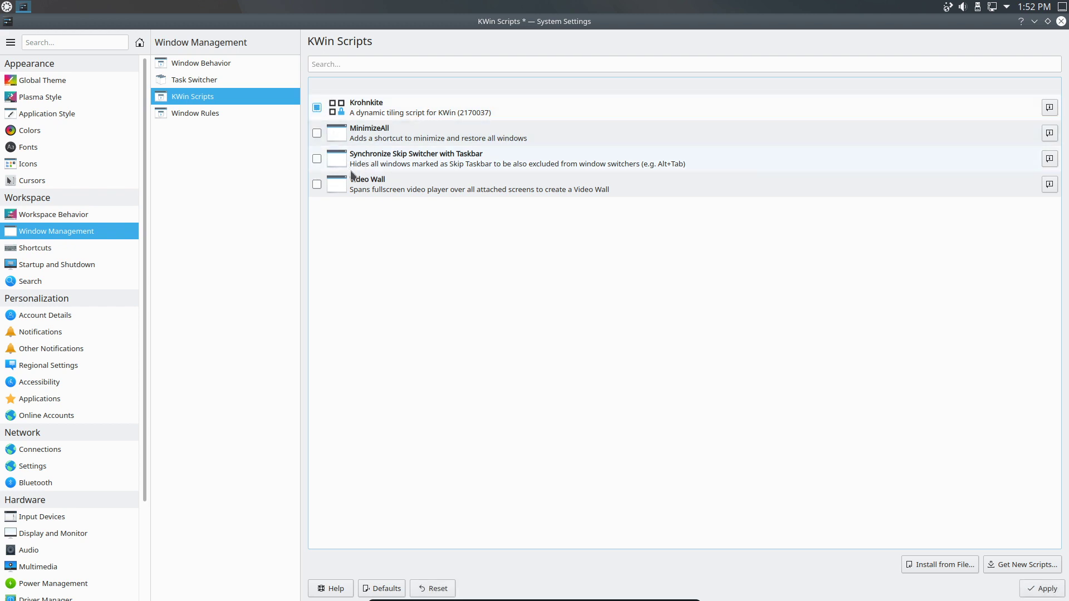
left_click(1044, 589)
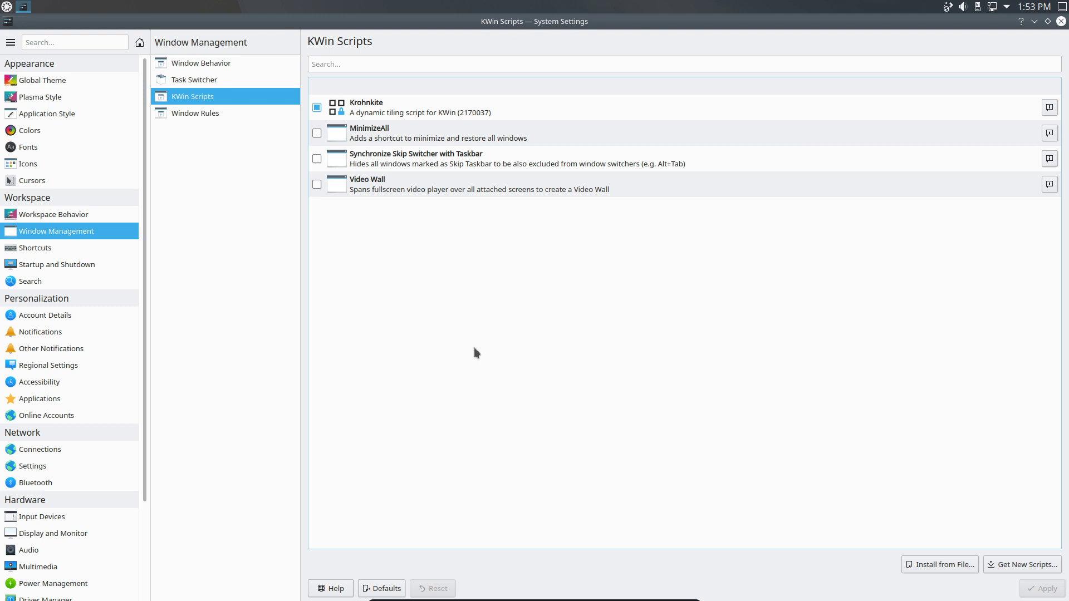
Filter KWin's global shortcuts by 'kroh' to list the Krohnkite actions
left_click(78, 249)
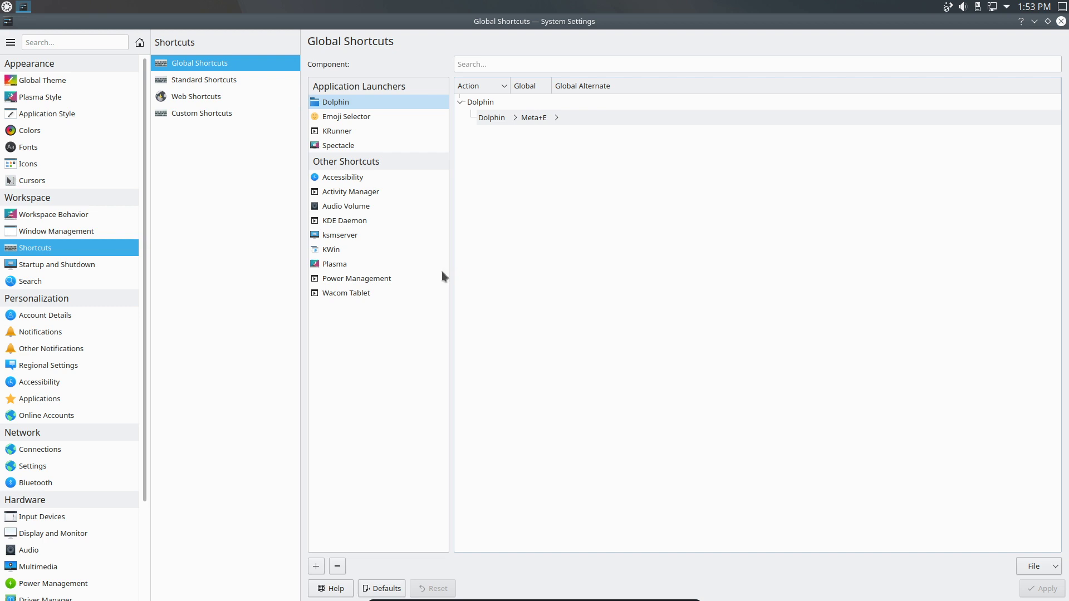
left_click(339, 251)
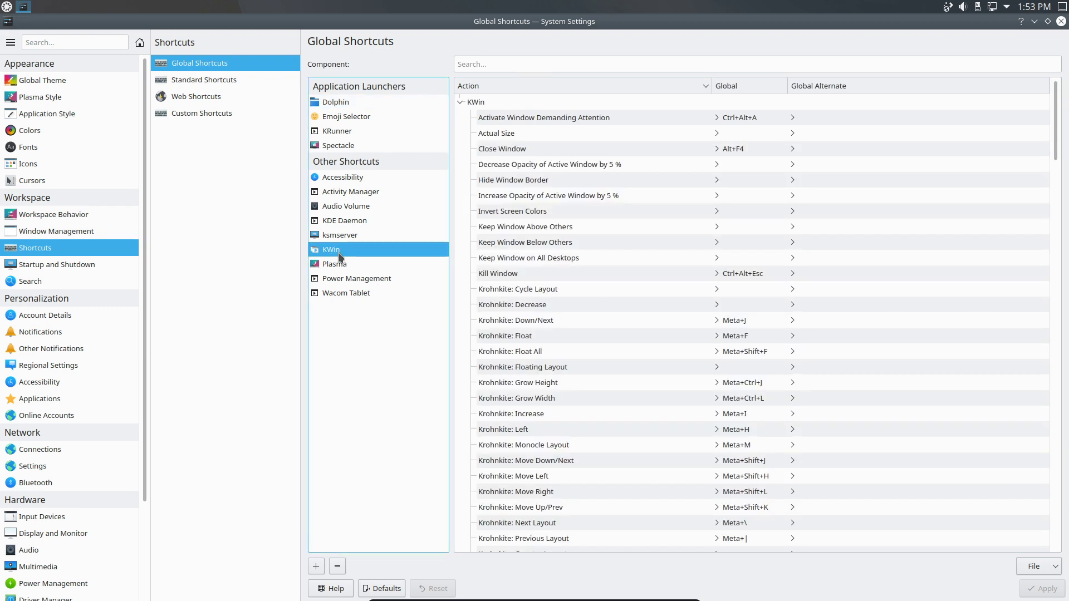
left_click(613, 67)
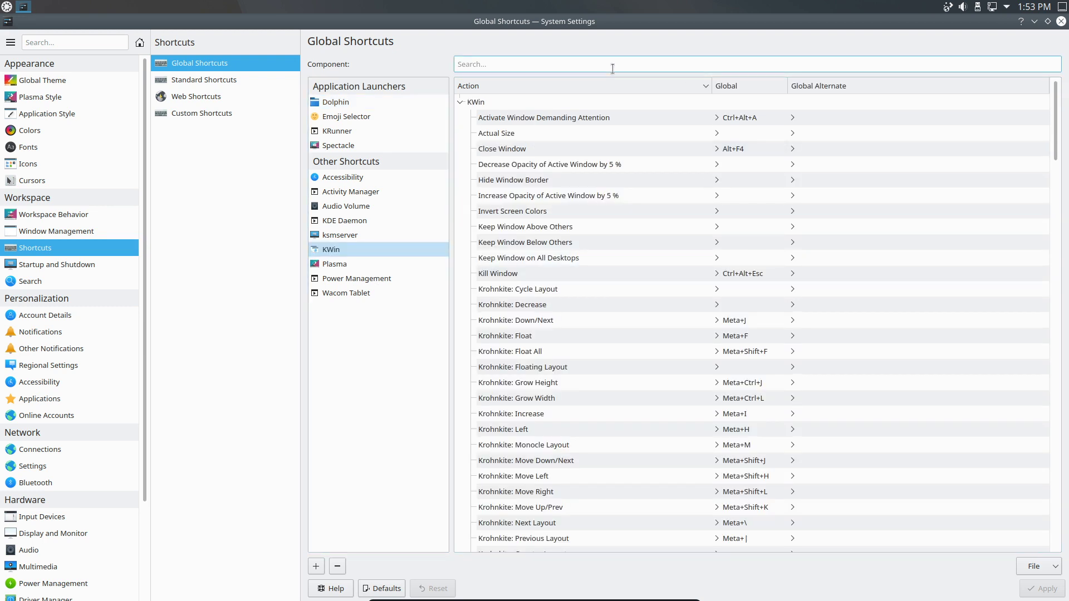
type("kroh")
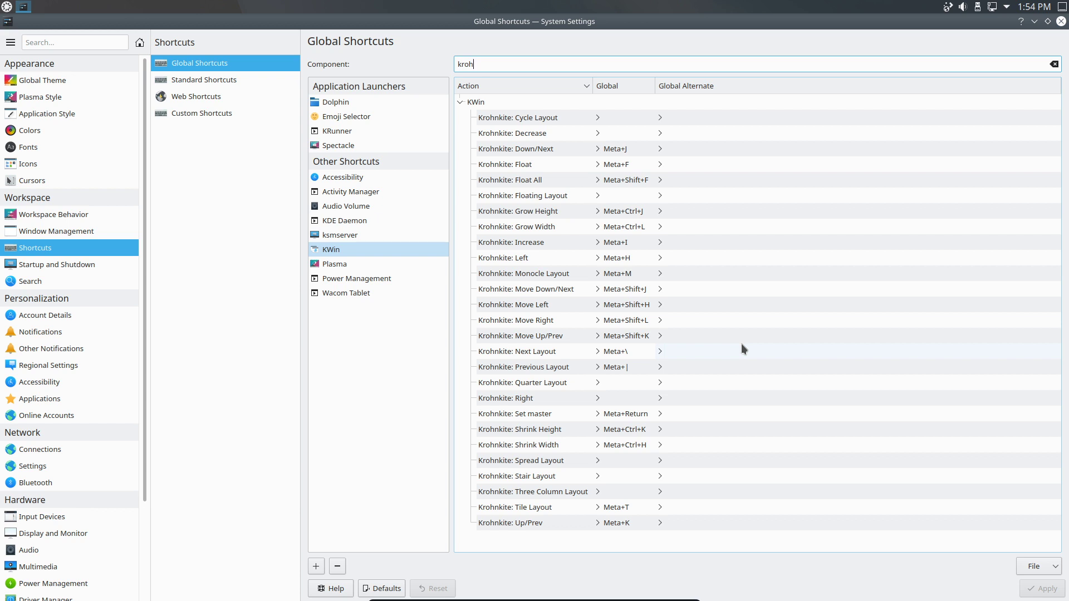
left_click(7, 6)
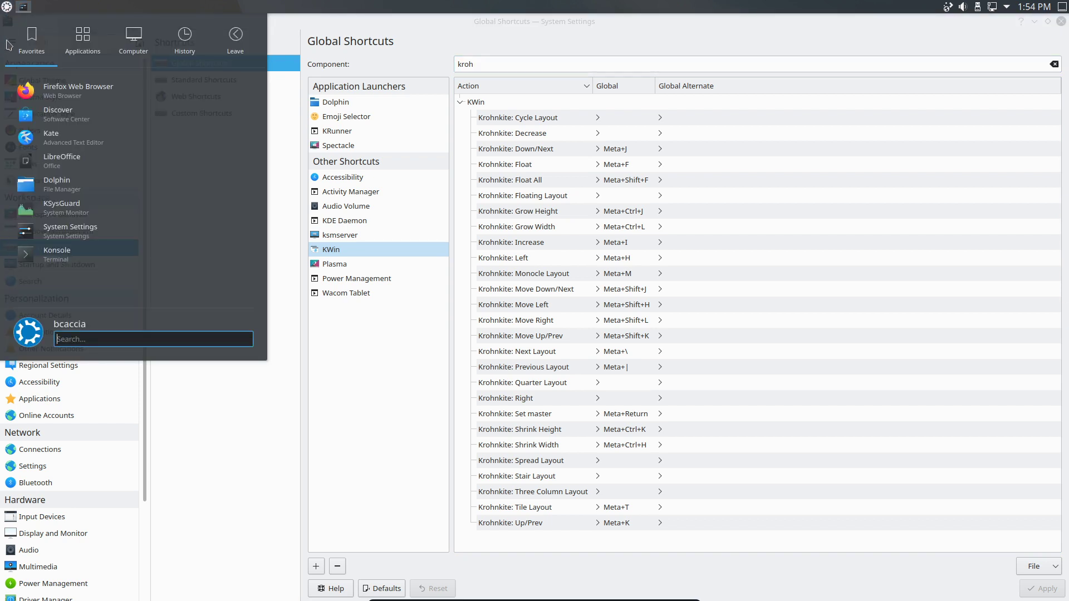
left_click(76, 116)
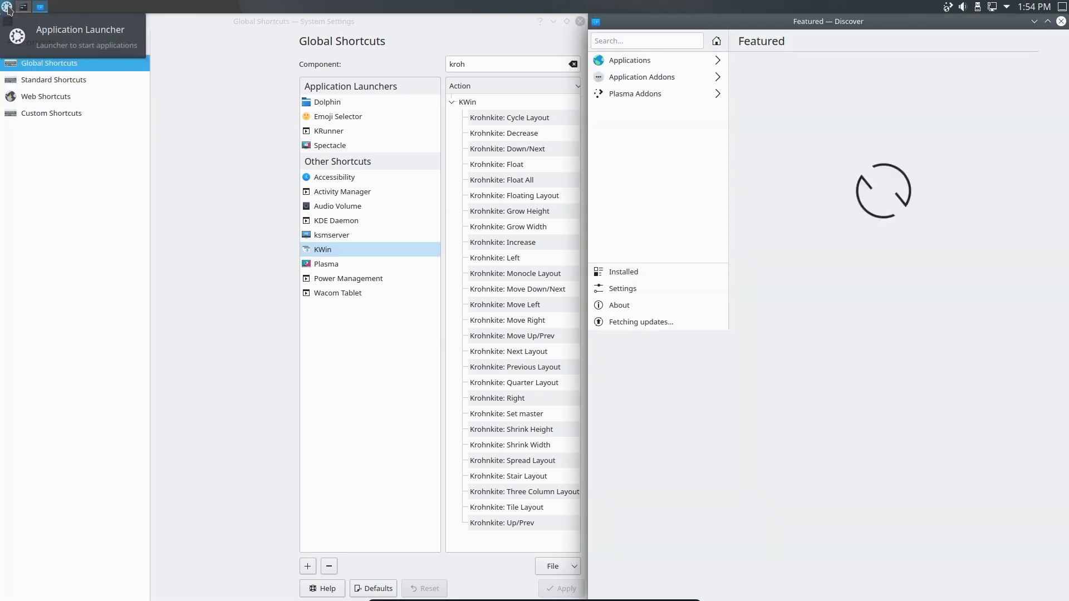
left_click(8, 9)
left_click(66, 141)
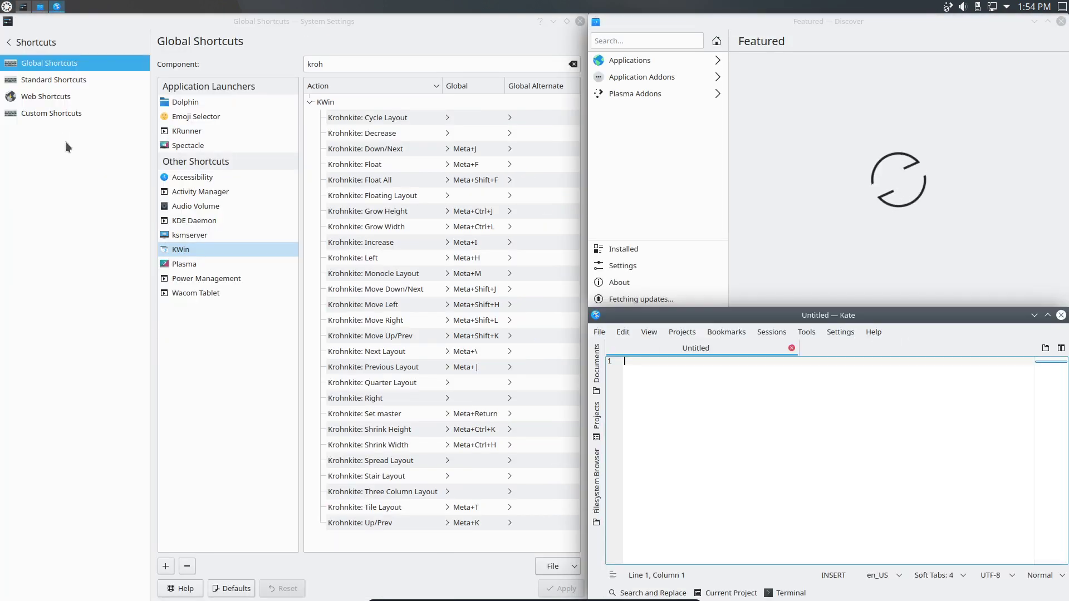
left_click(236, 51)
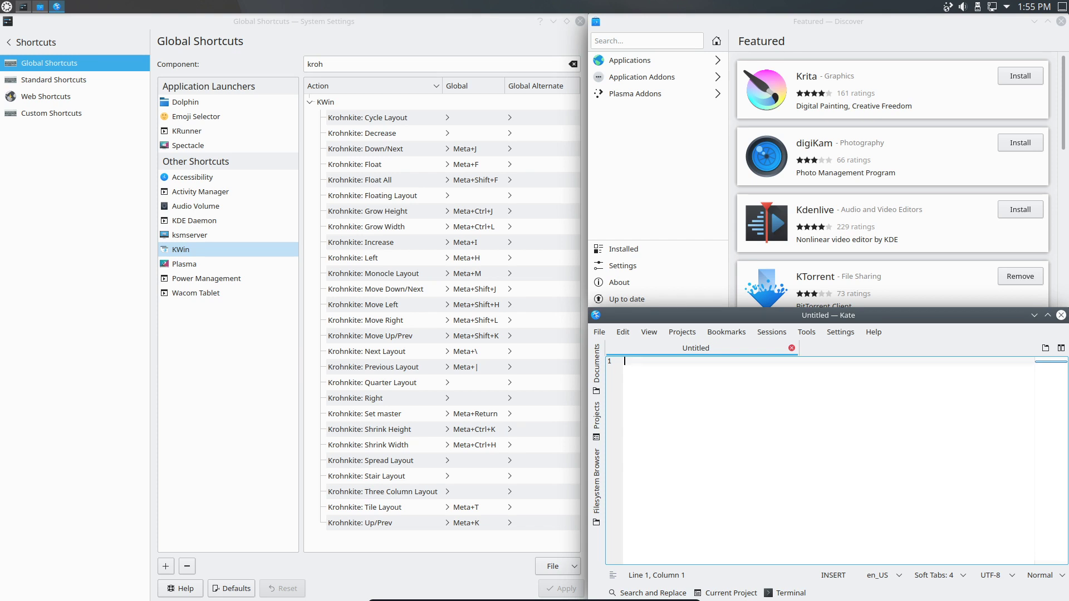
Rotate the master tile with Meta+Enter through Kate, Discover and System Settings, then focus Discover
key("super+Return")
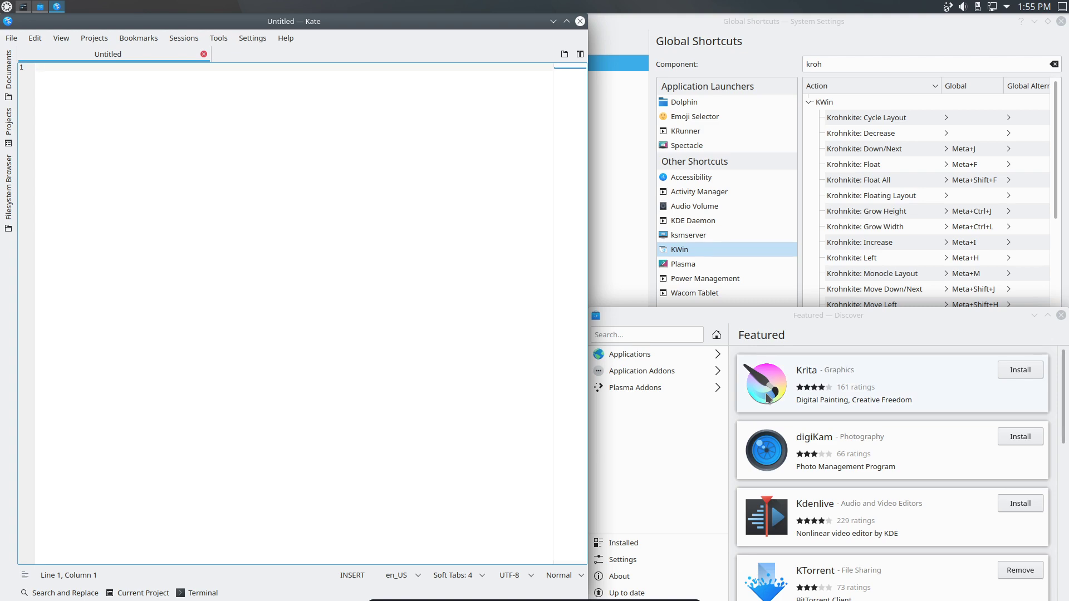
key("super+k")
key("super+Return")
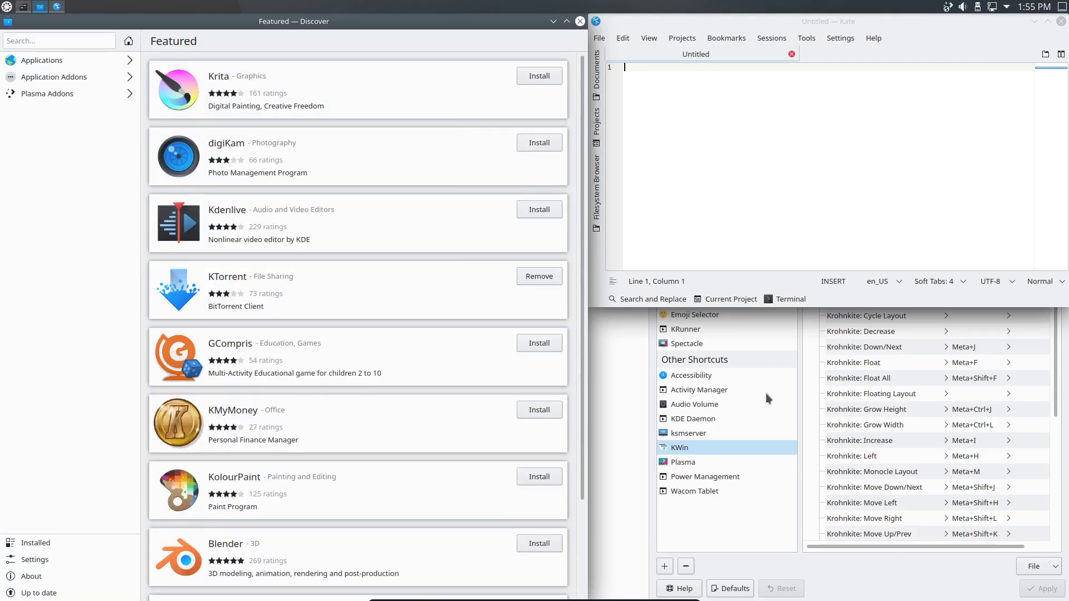
key("super+k")
key("super+Return")
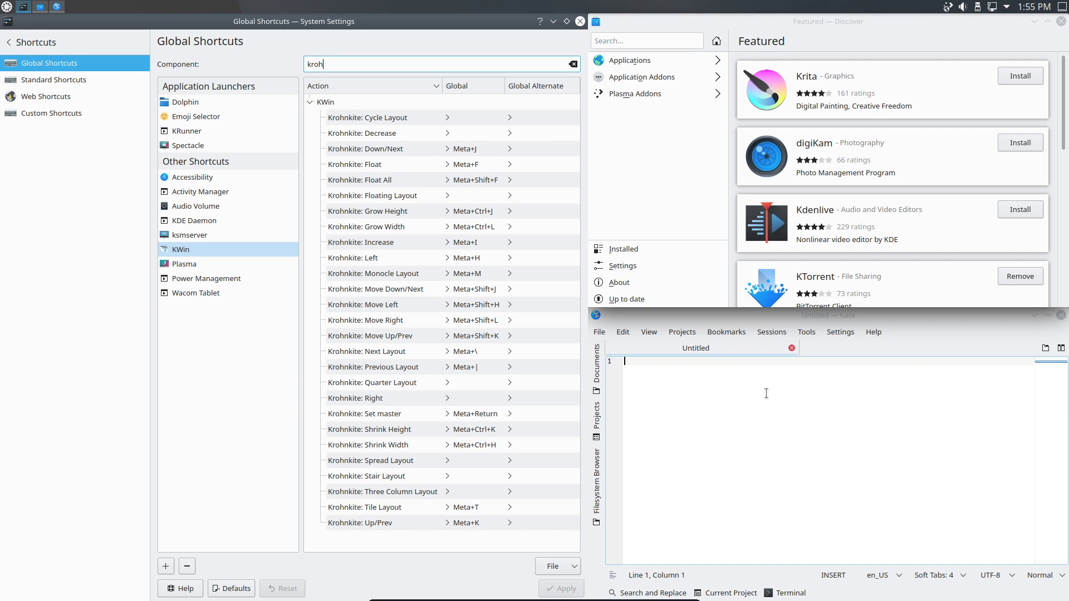
key("super+j")
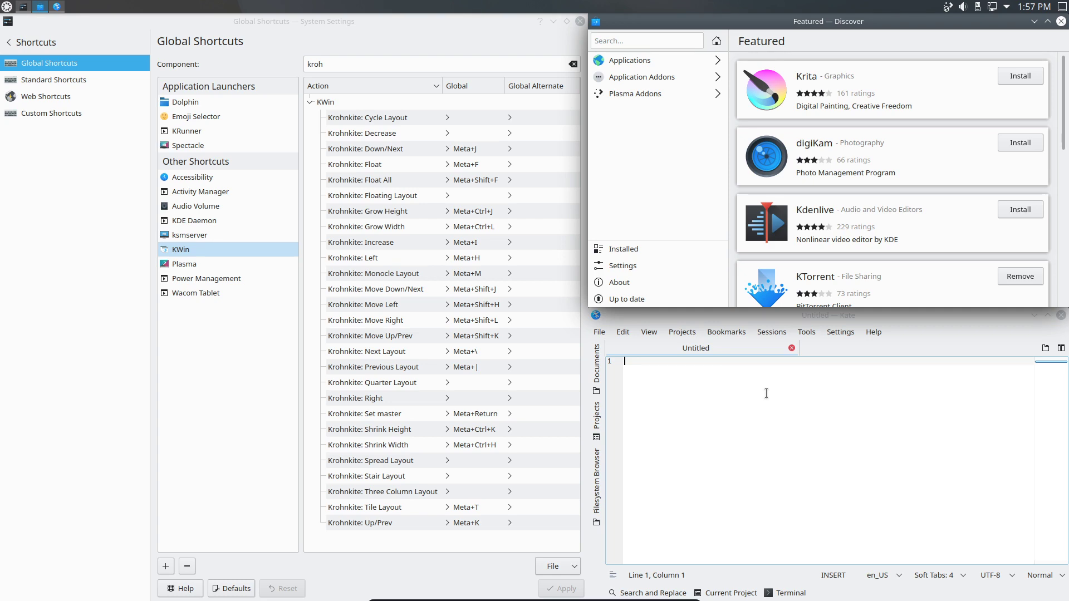
Cycle Krohnkite layouts with Meta+\ and Meta+| through Spread, Three-Column and Monocle back to Tile
key("super+backslash")
key("super+backslash")
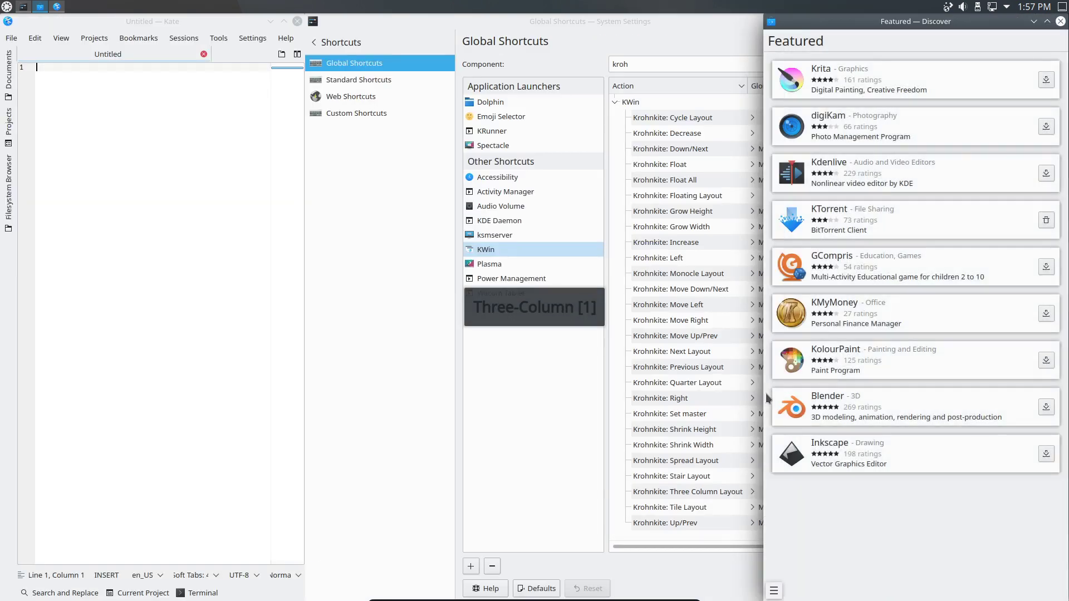
key("super+backslash")
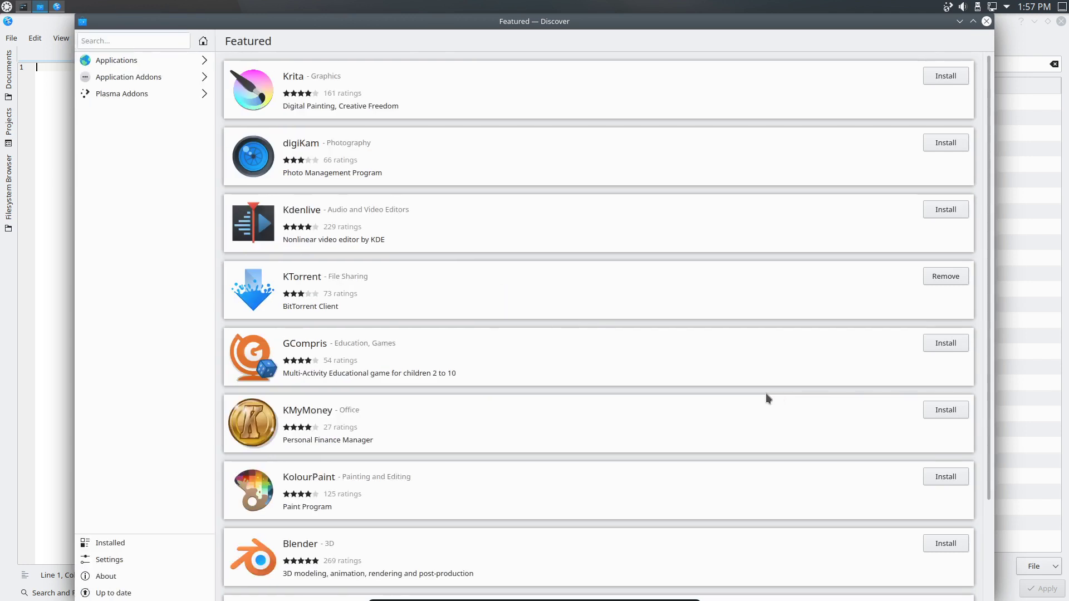
key("super+backslash")
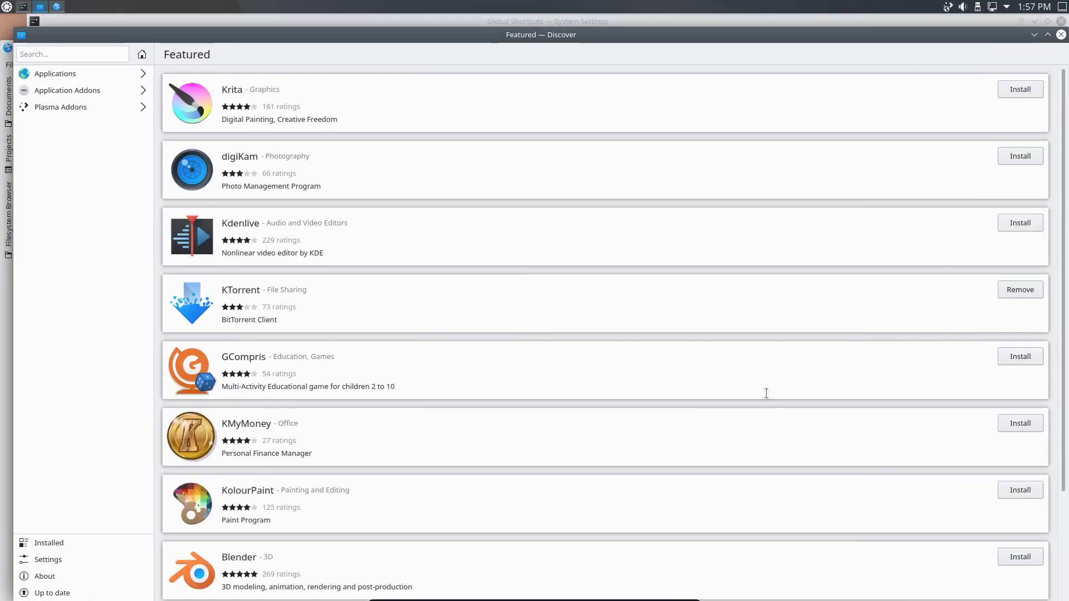
key("super+backslash")
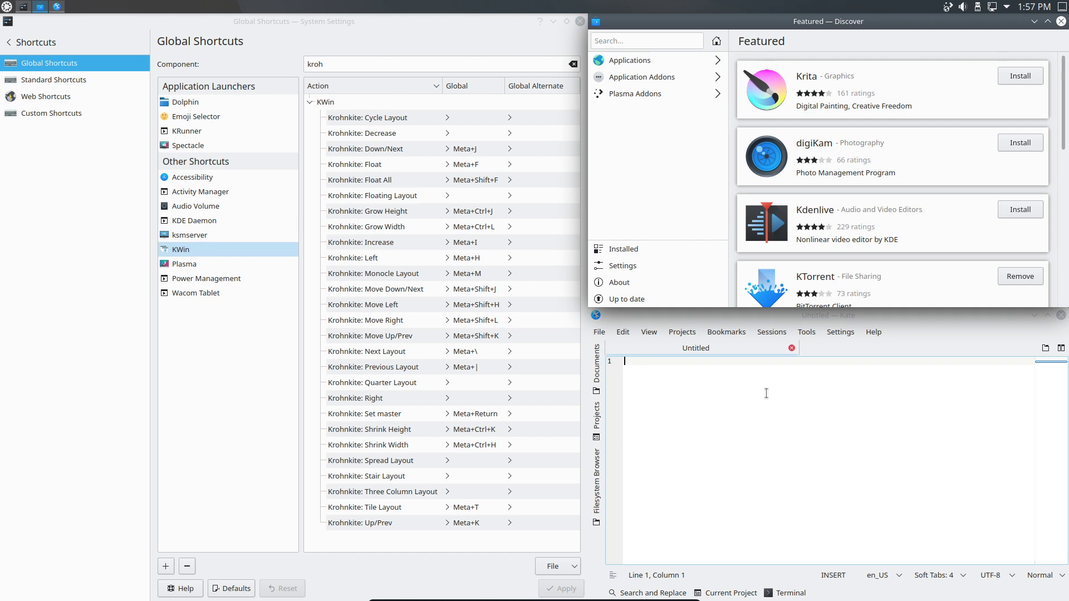
key("super+backslash")
key("super+backslash")
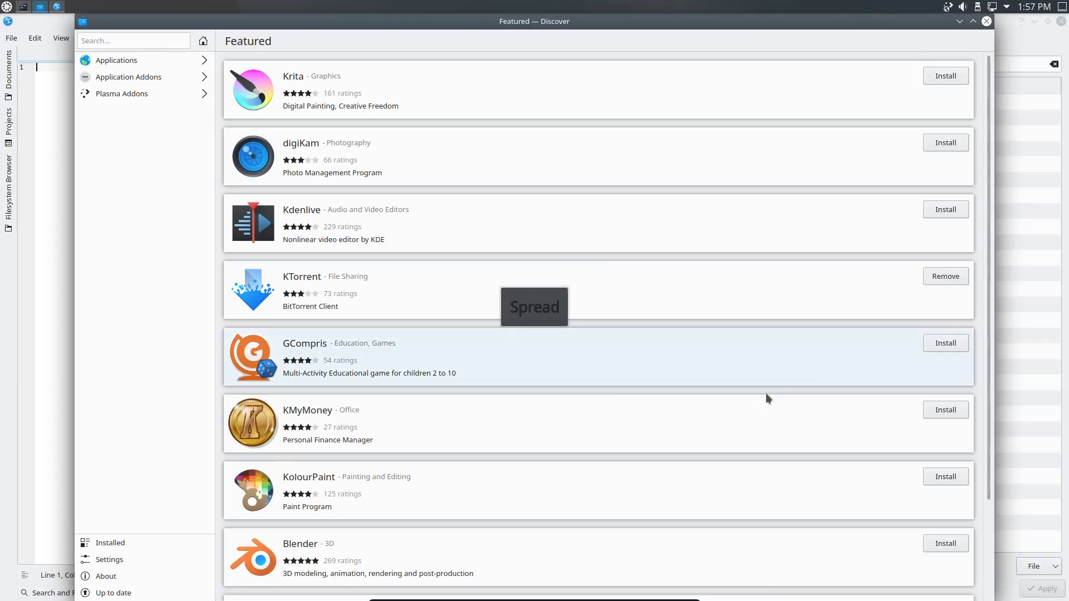
key("super+backslash")
key("super+bar")
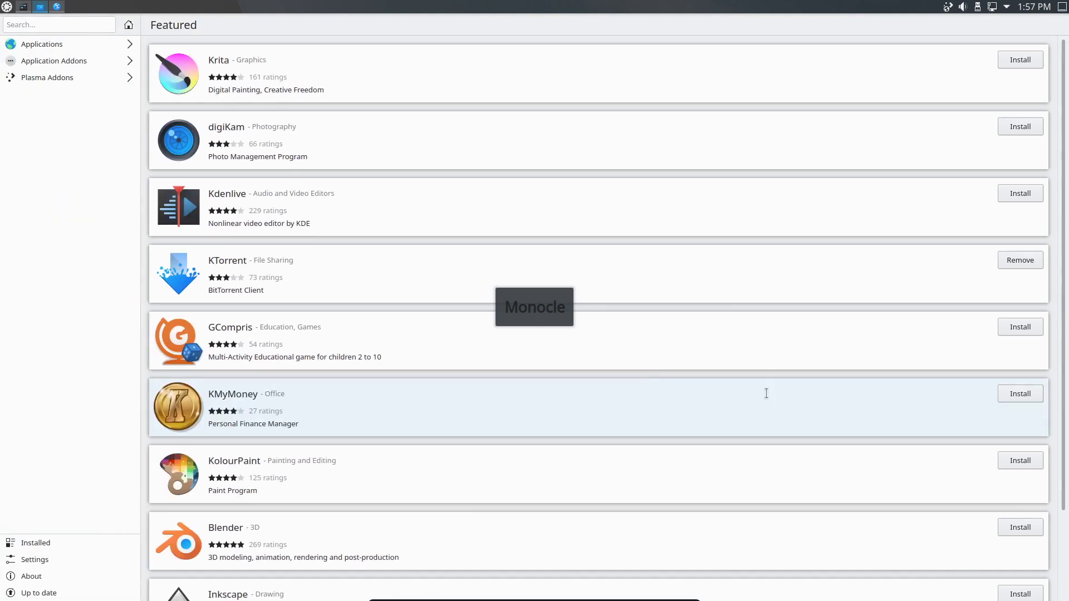
key("super+bar")
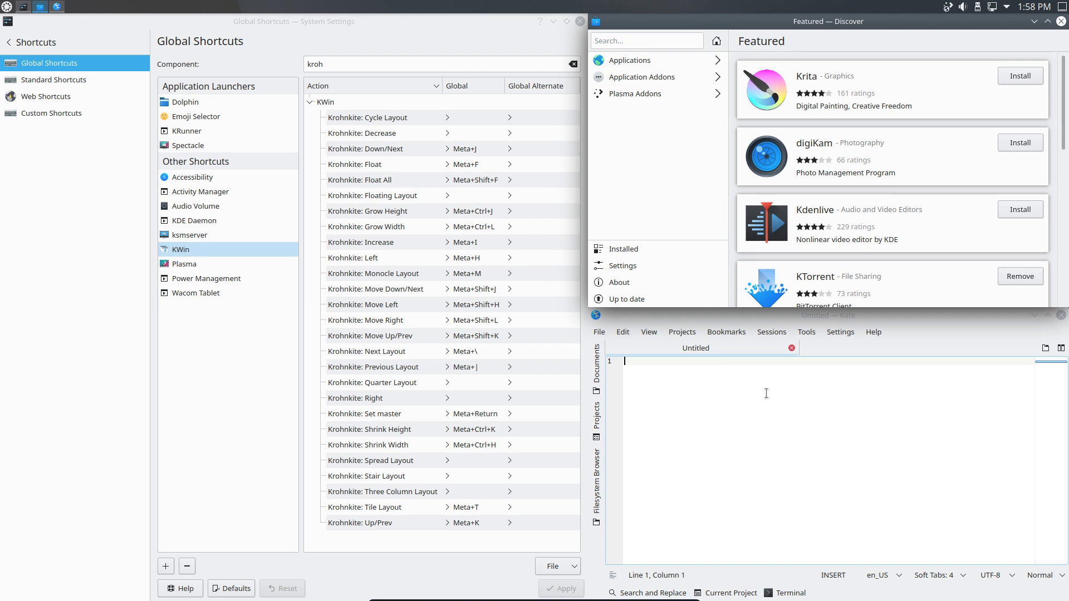
Resize the Discover–Kate split, let Kate fill the right column, then open Application Style
key("super+ctrl+k")
key("super+ctrl+j")
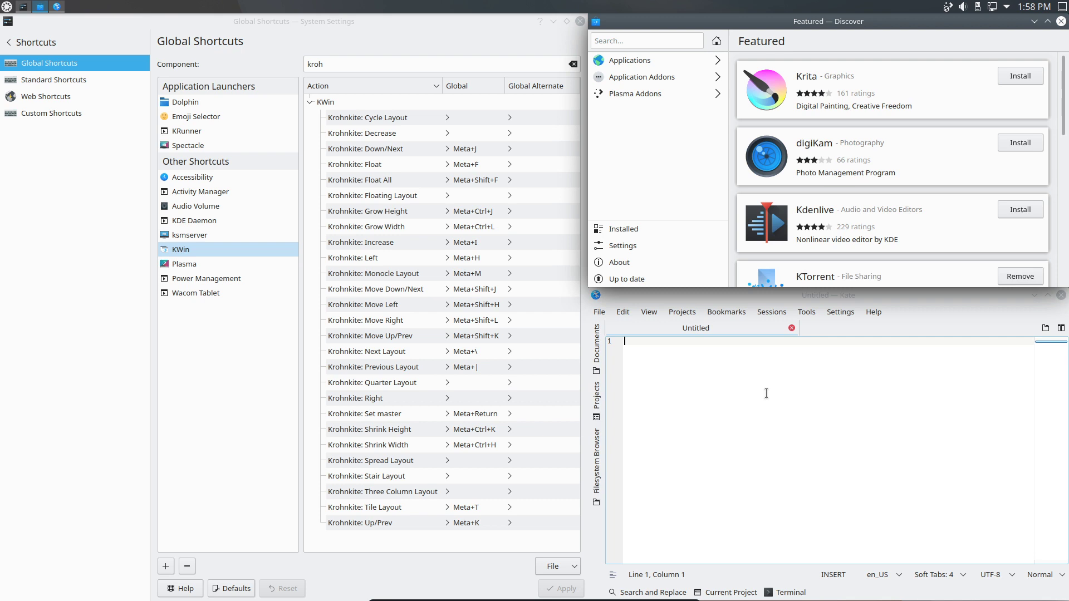
key("super+ctrl+k")
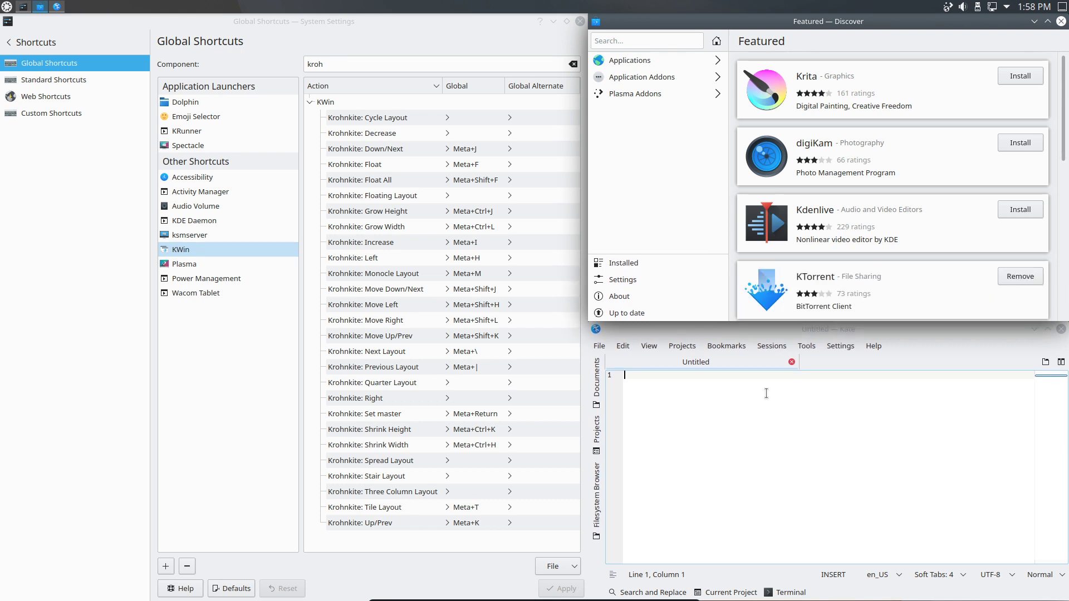
key("super+Return")
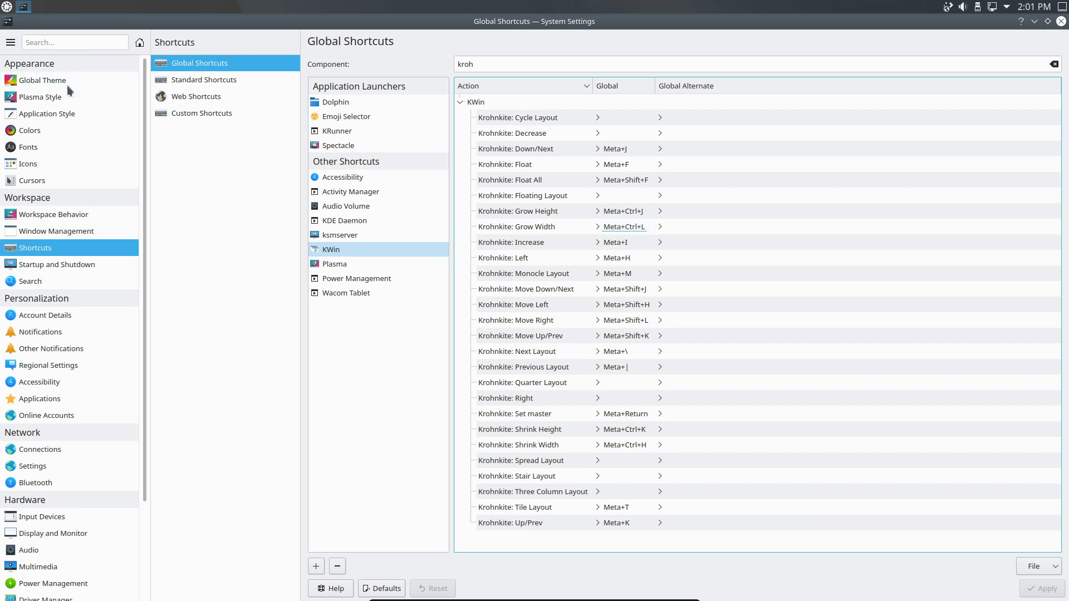
left_click(54, 112)
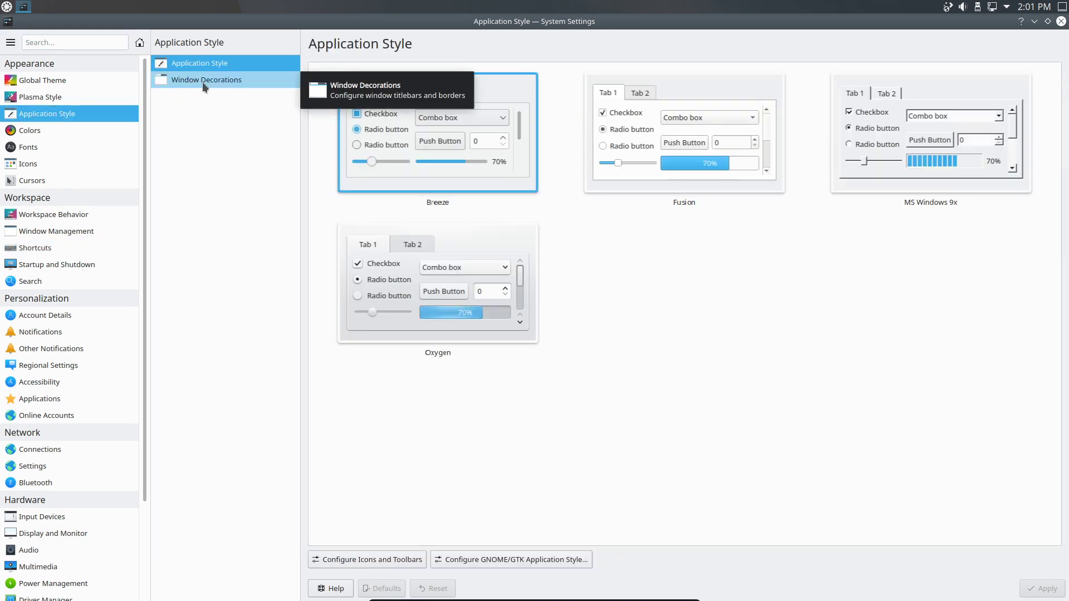
Open the Breeze decoration's Window-Specific Overrides under Window Decorations
left_click(202, 81)
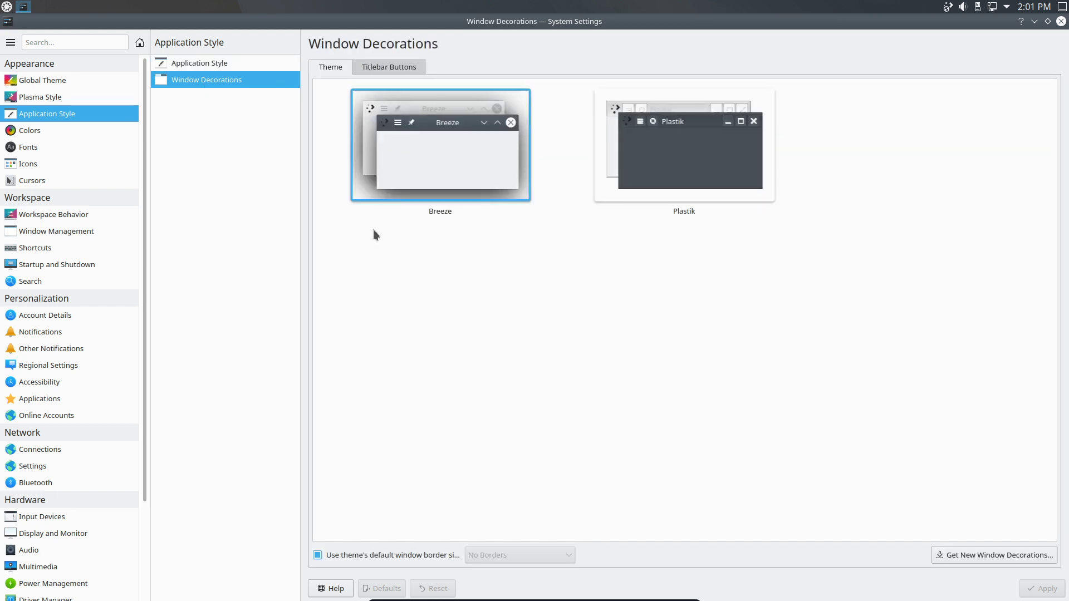
mouse_move(495, 162)
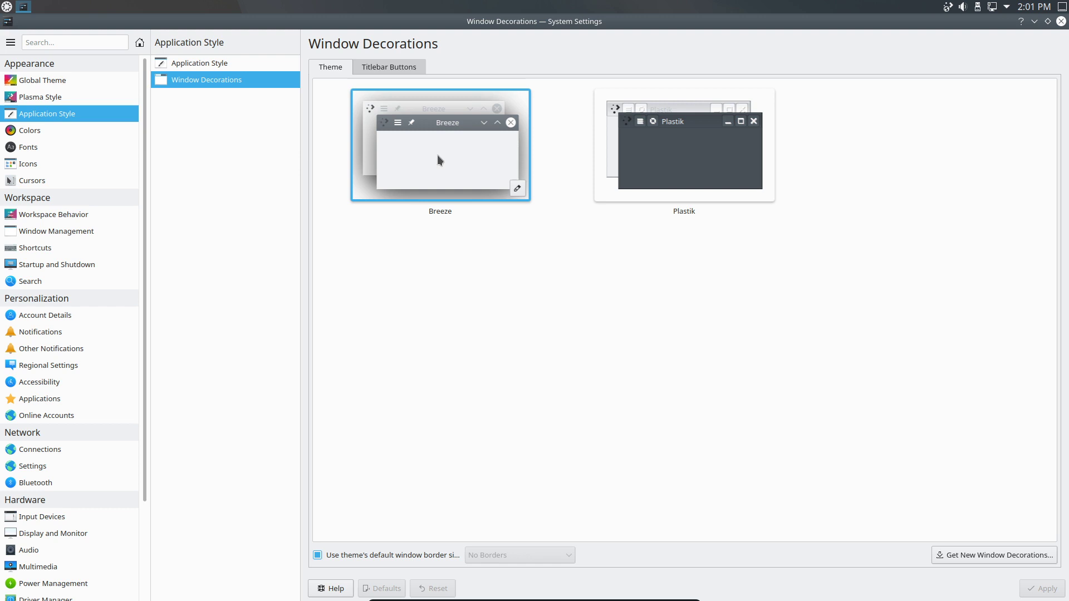
left_click(517, 190)
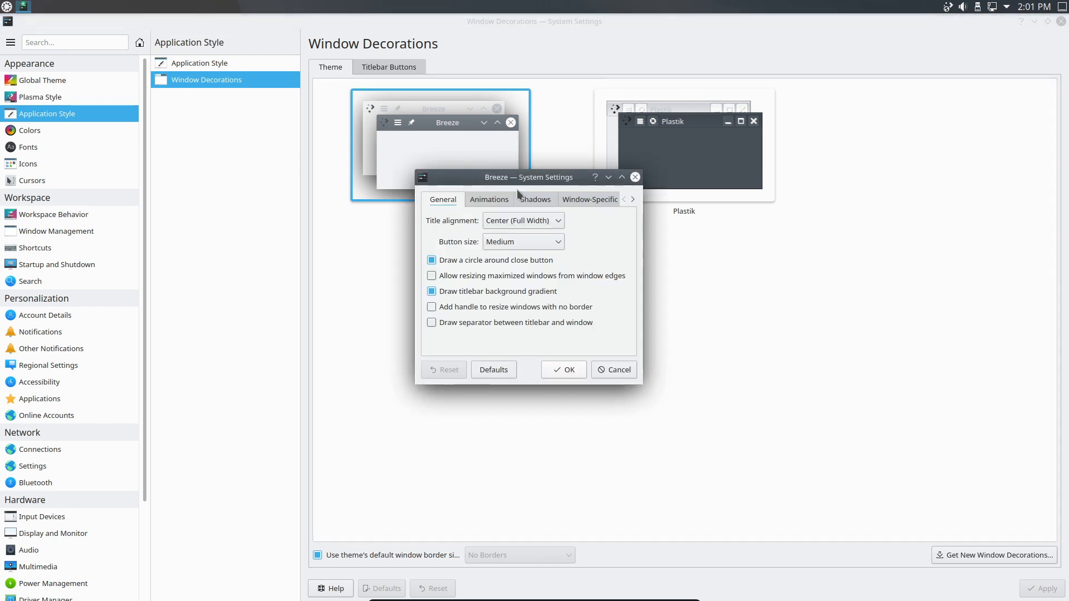
left_click(597, 198)
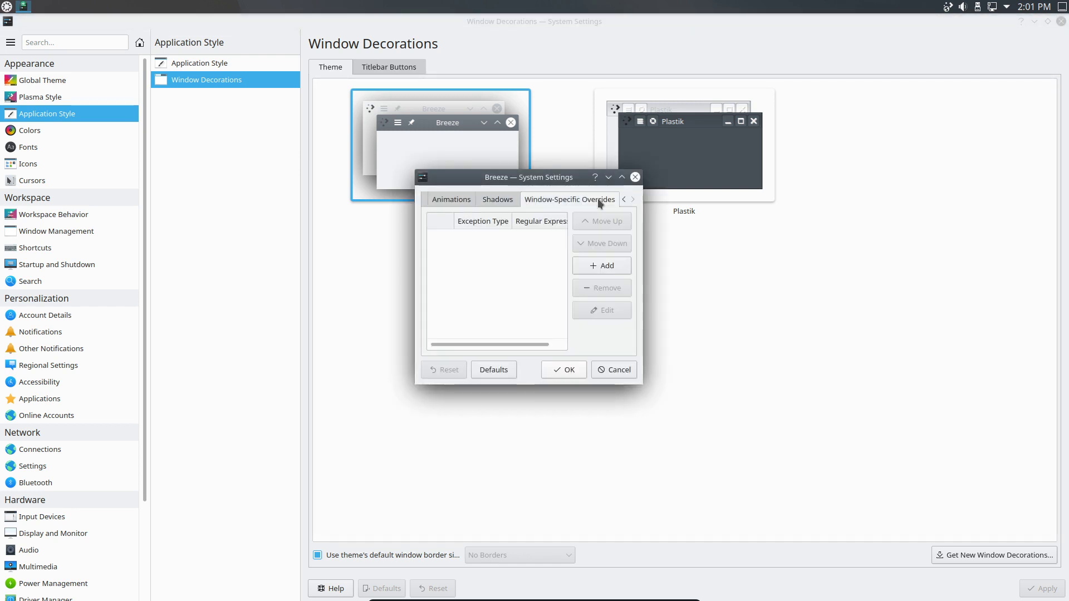
Add an override for class regex '.*' with No Border and hidden title bar, and confirm
left_click(589, 268)
left_click(559, 231)
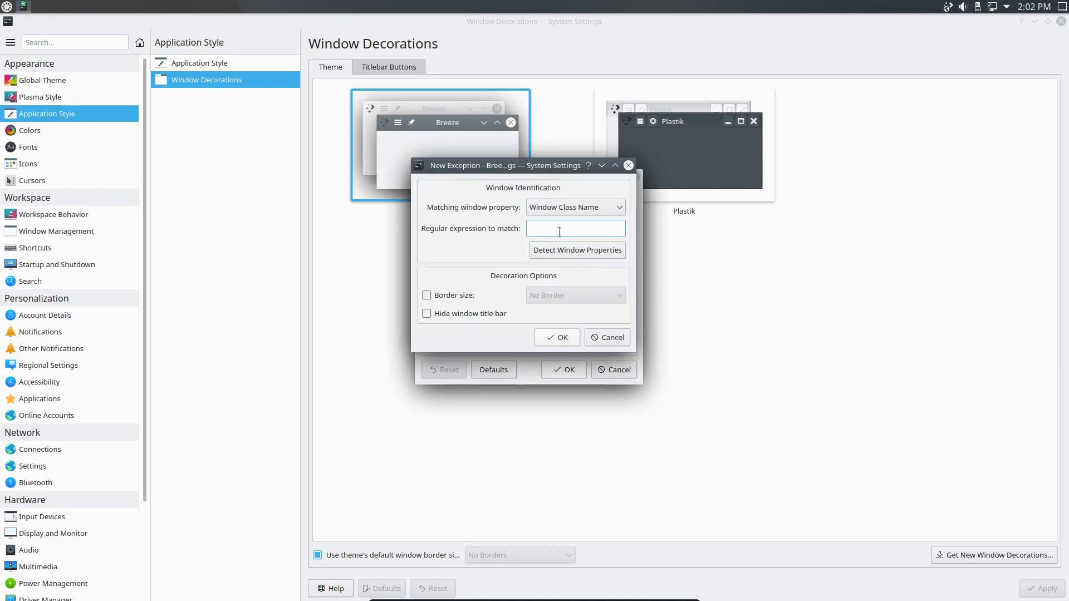
type(".*")
left_click(430, 296)
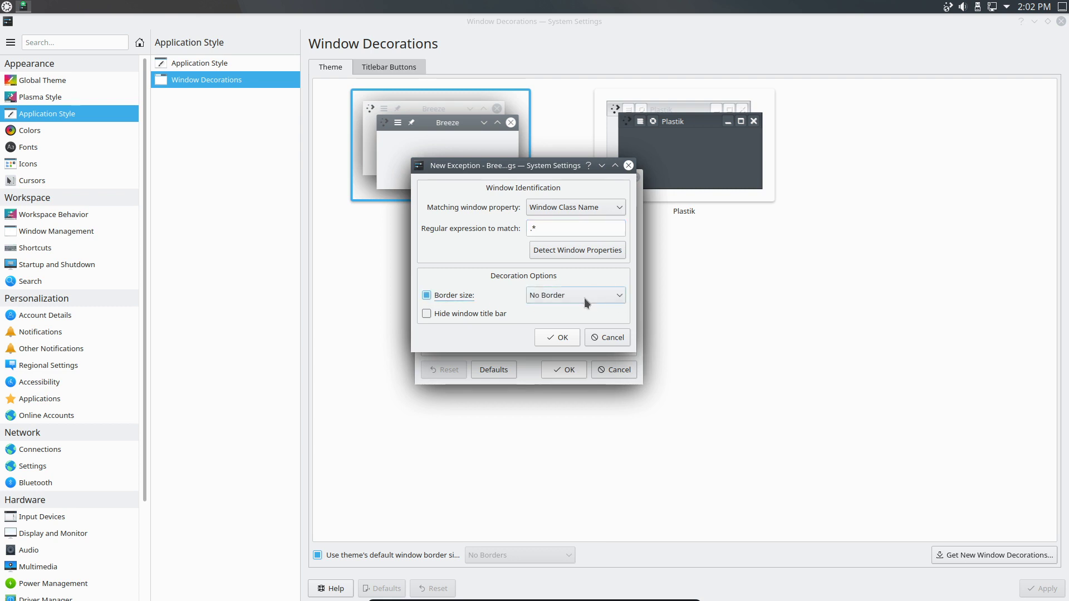
left_click(453, 313)
left_click(557, 338)
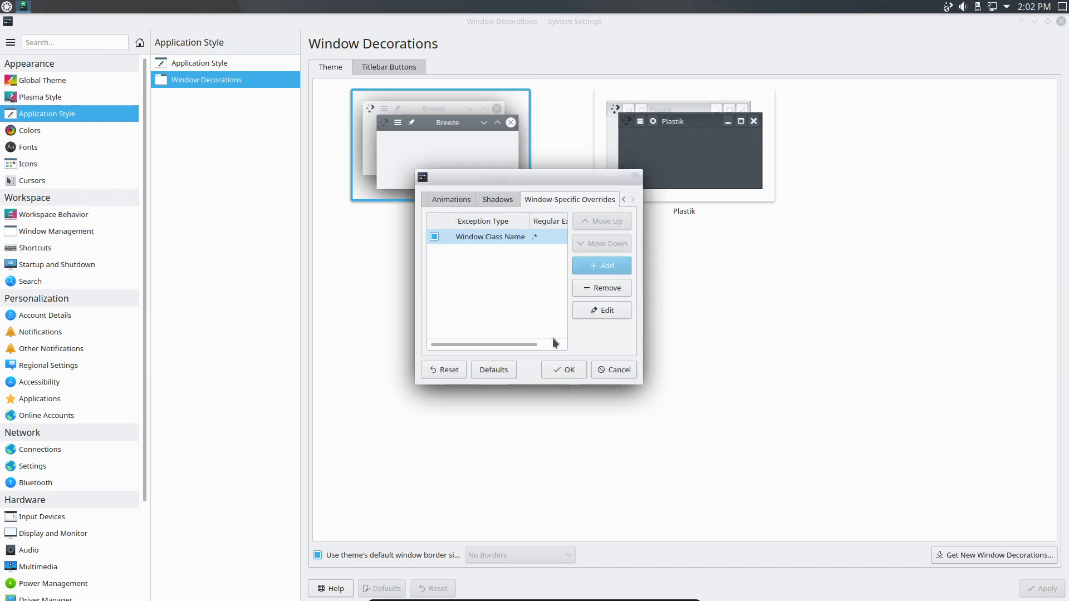
left_click(561, 370)
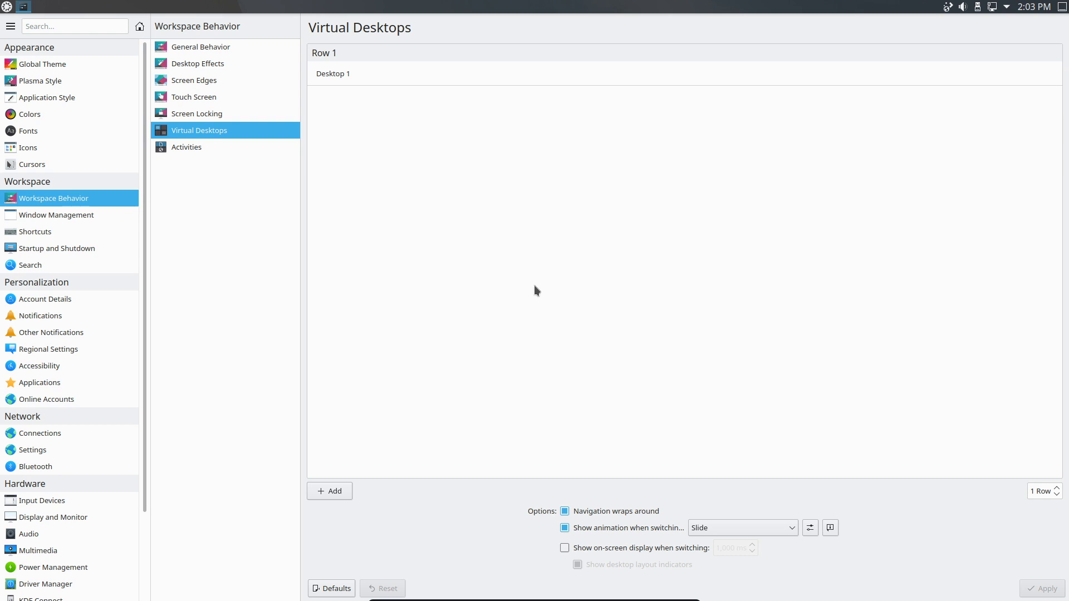
left_click(511, 348)
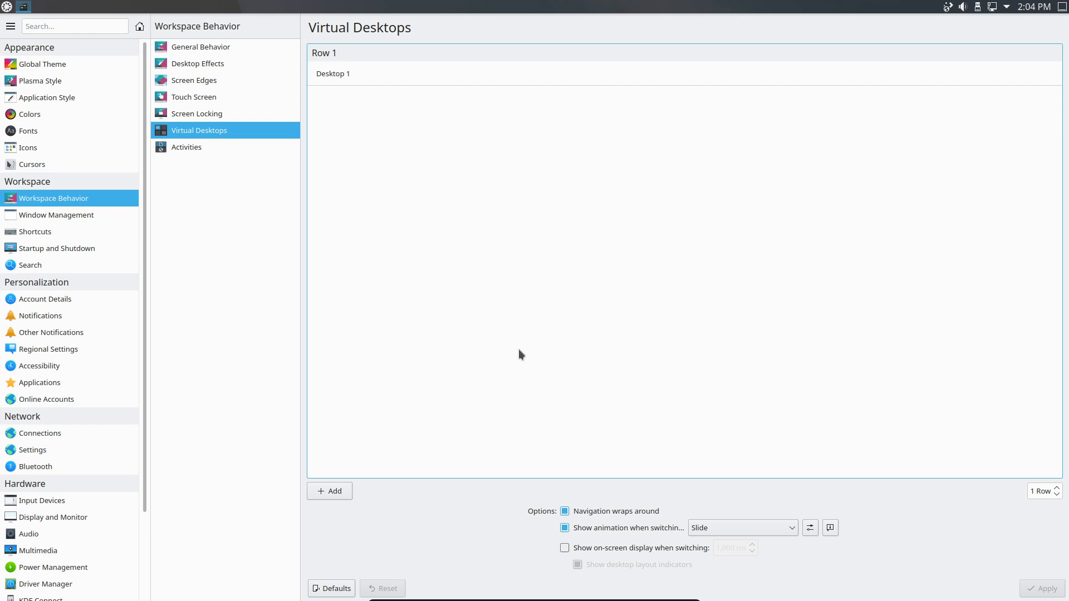
left_click(319, 492)
left_click(319, 493)
left_click(319, 492)
left_click(319, 492)
left_click(319, 492)
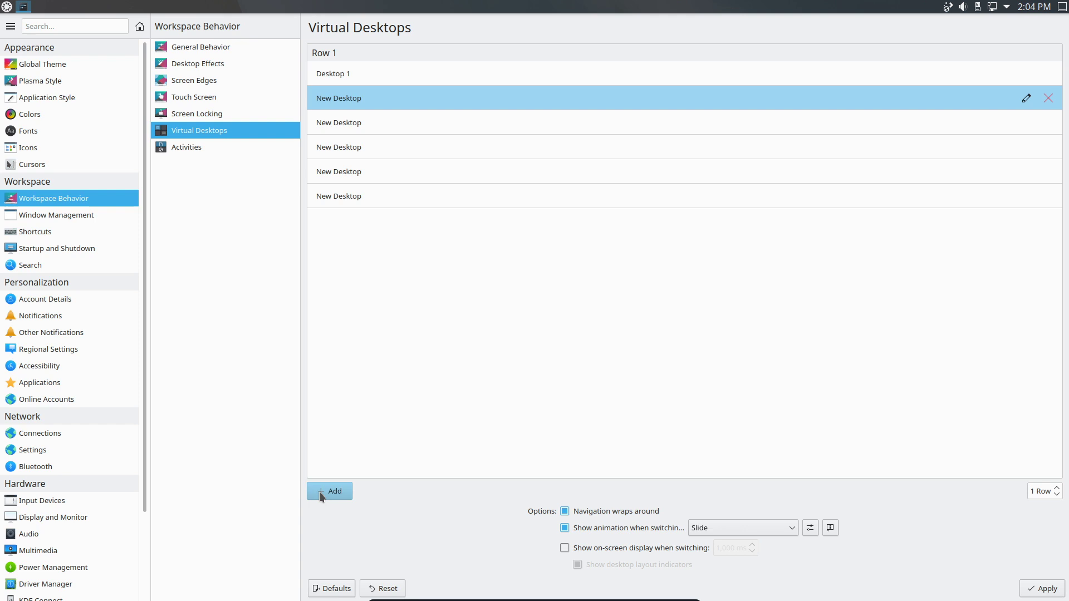
left_click(320, 492)
left_click(319, 493)
left_click(319, 492)
left_click(1025, 98)
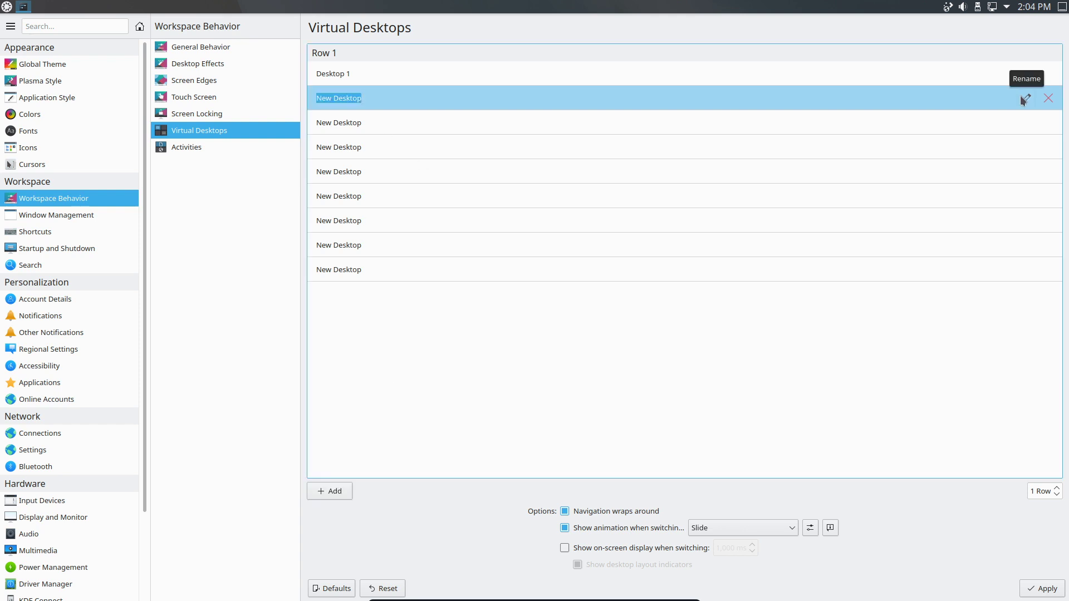
type("Hom")
key("BackSpace")
key("BackSpace")
key("BackSpace")
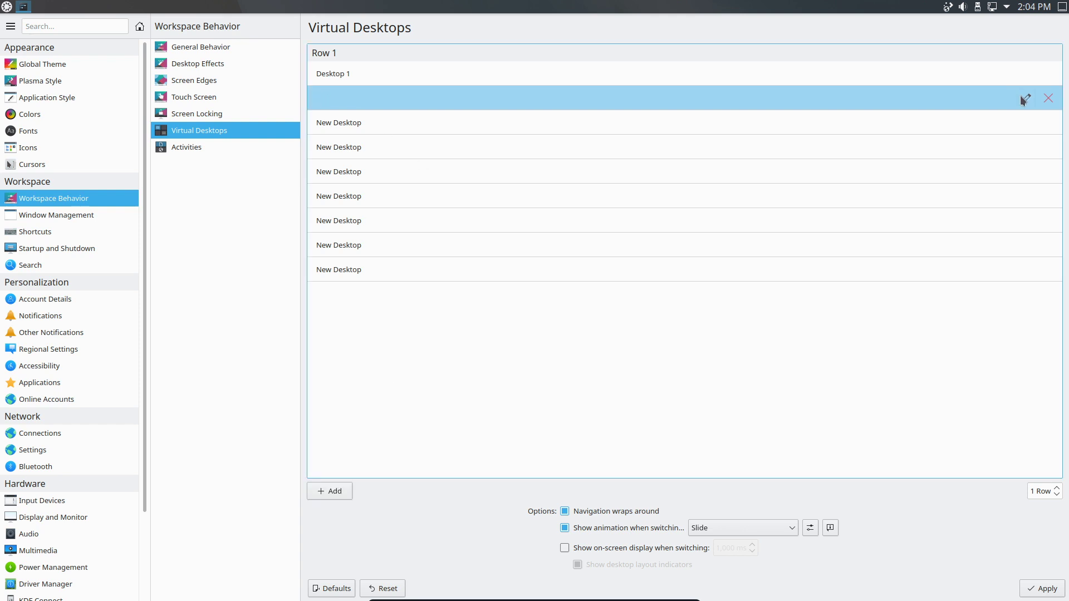
type("1")
key("Return")
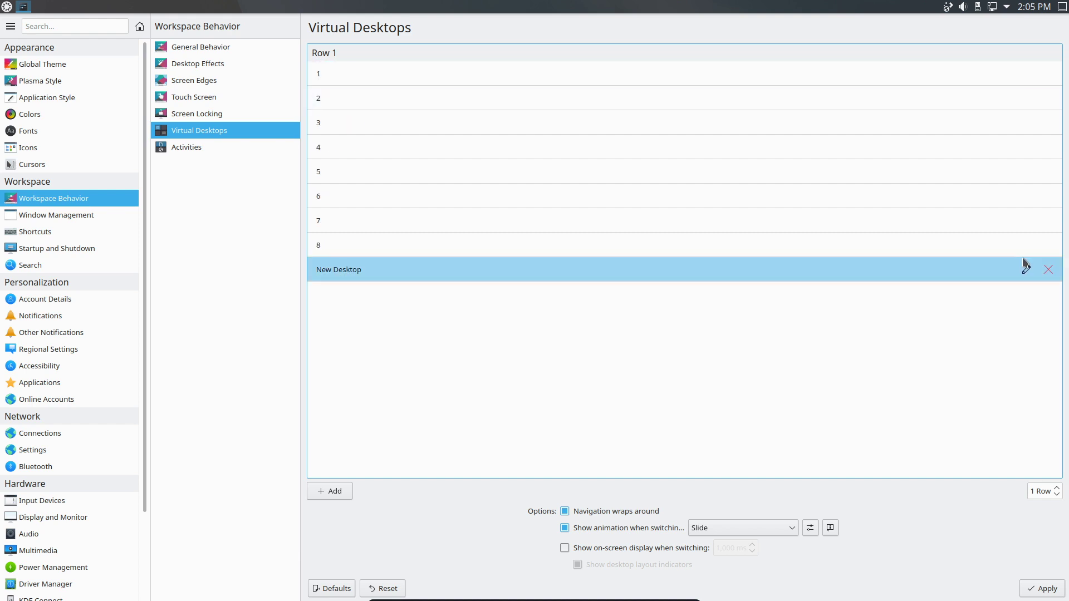
left_click(1050, 270)
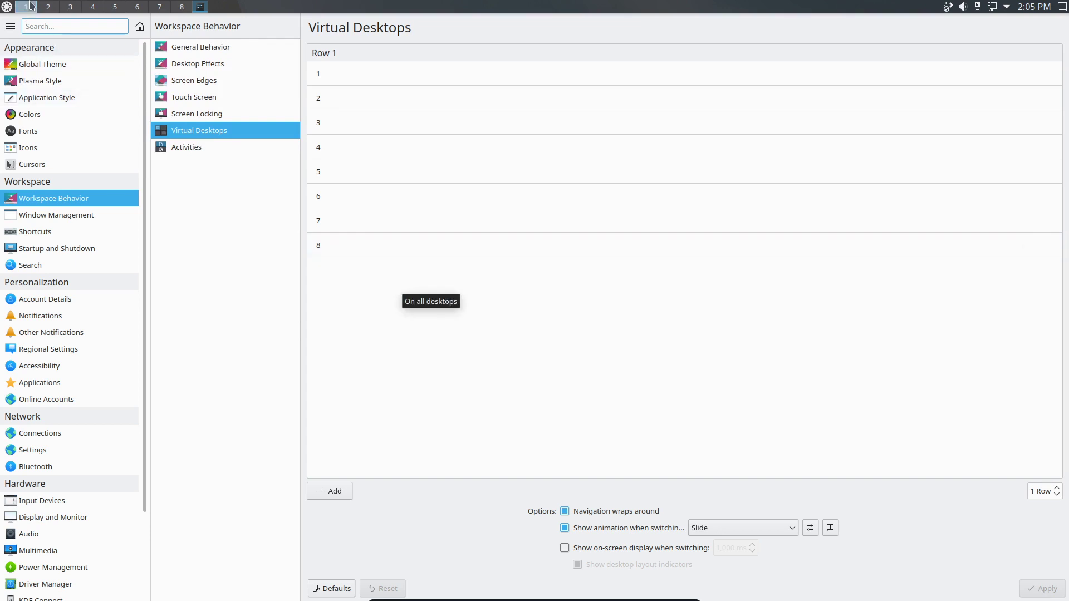
left_click(177, 7)
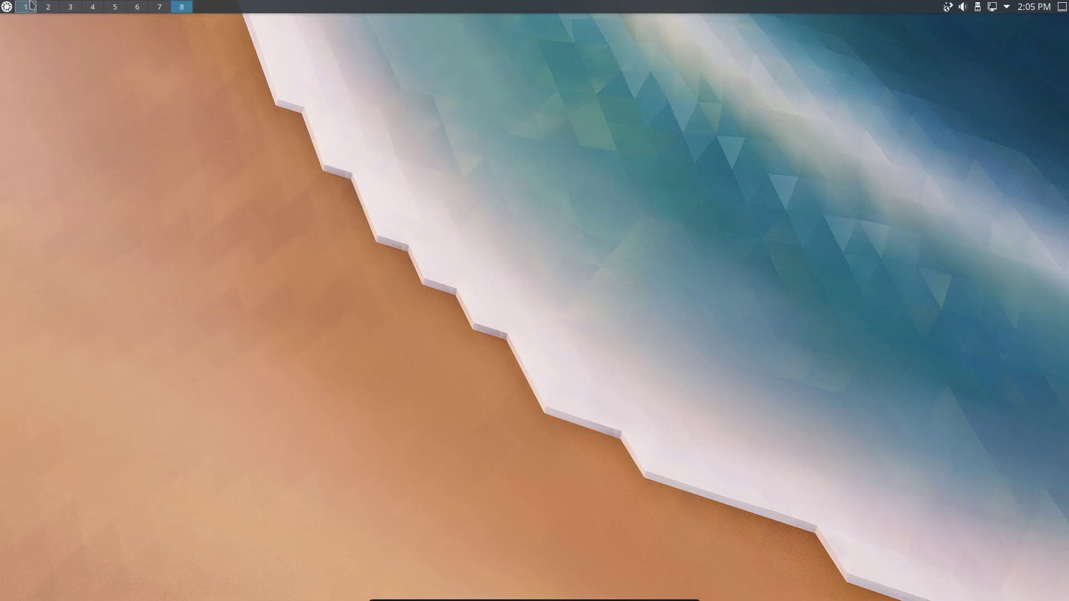
left_click(26, 7)
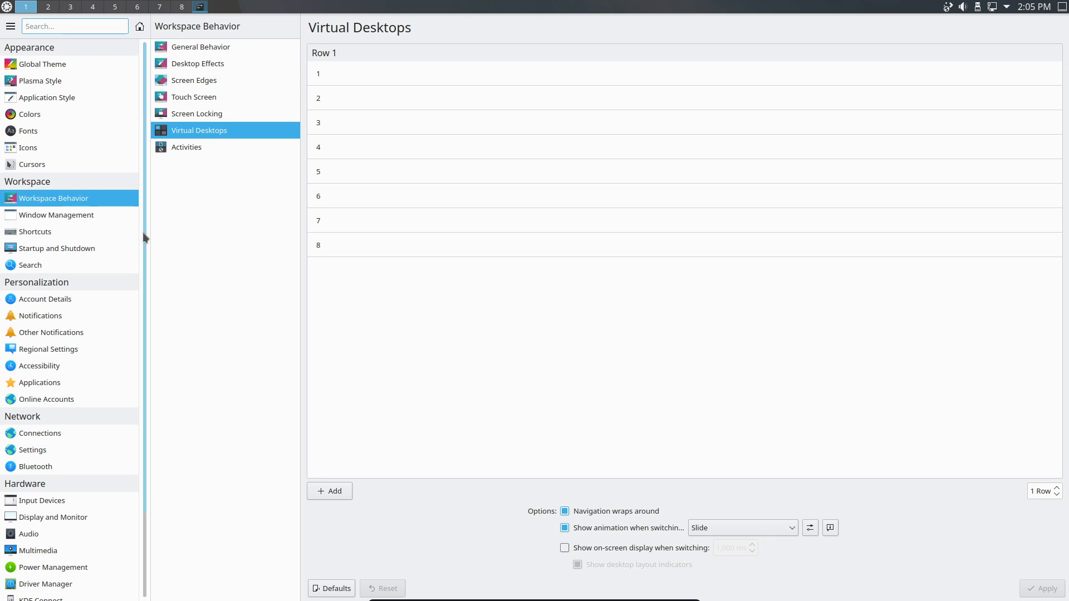
Filter KWin shortcuts by 'desktop' and bind Switch to Desktop 1 to Meta+1, taking over the conflict
left_click(44, 233)
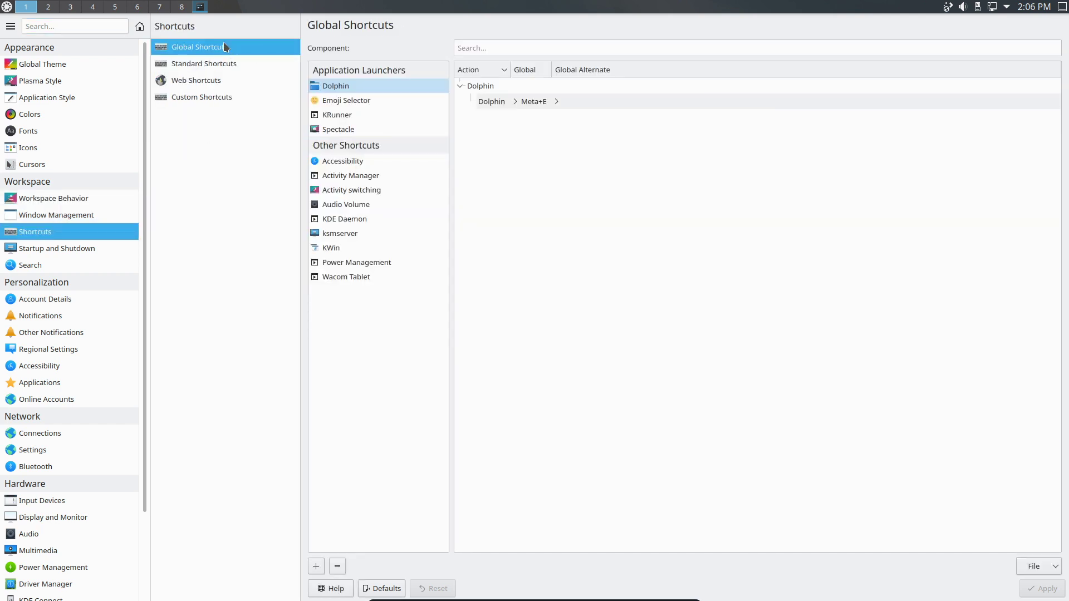
left_click(330, 249)
left_click(514, 48)
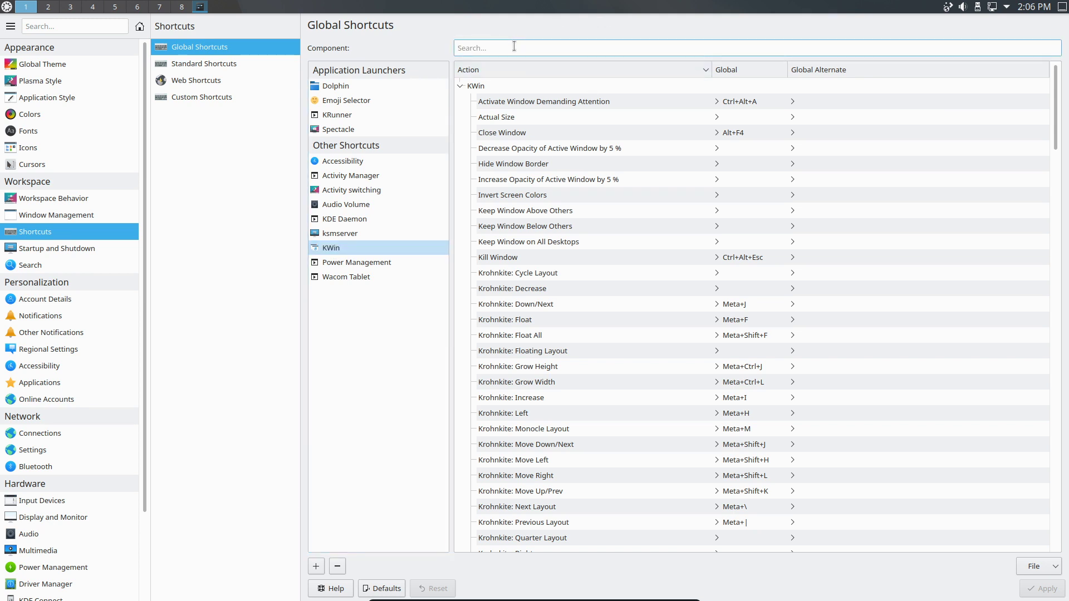
type("desktop")
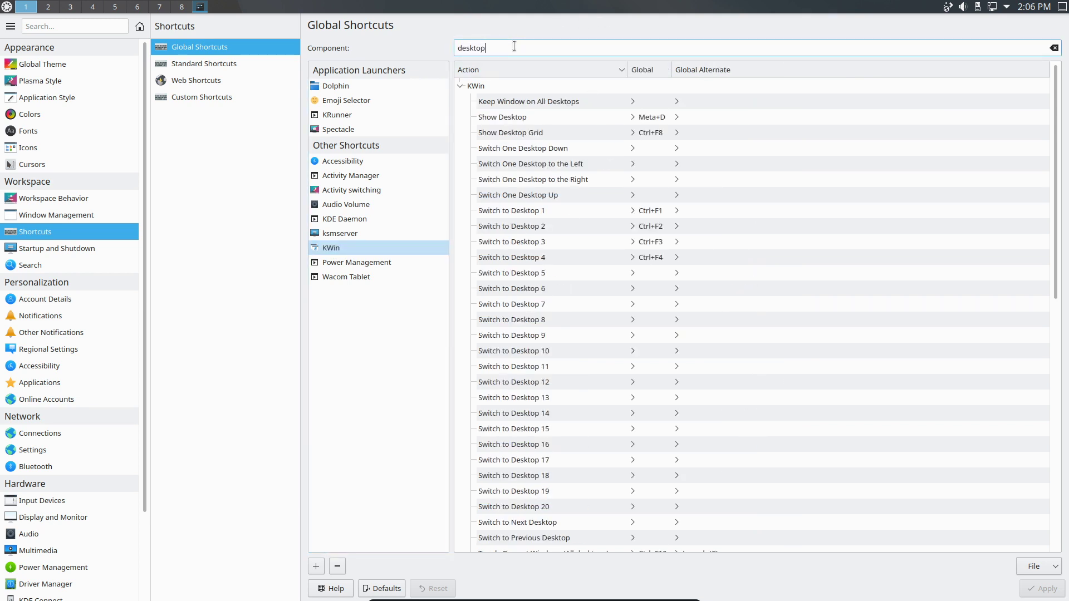
left_click(544, 212)
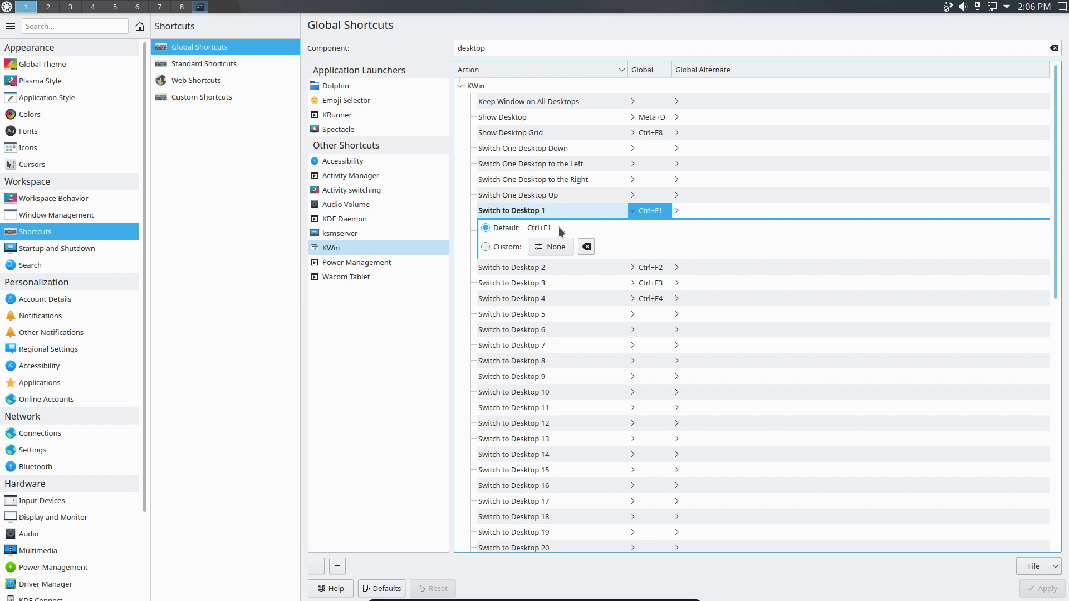
left_click(485, 248)
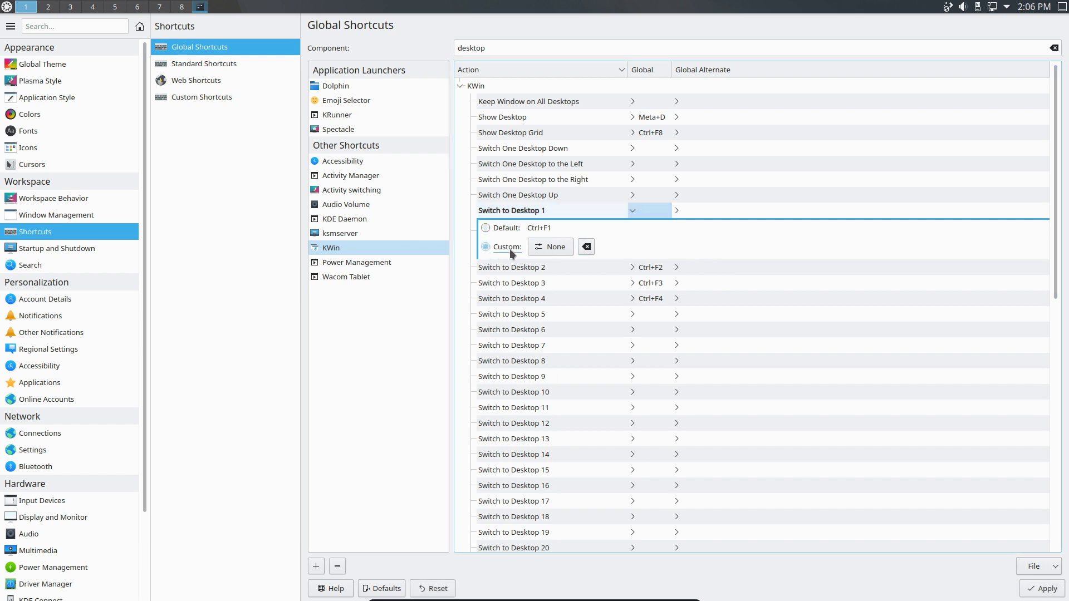
left_click(550, 250)
key("super+1")
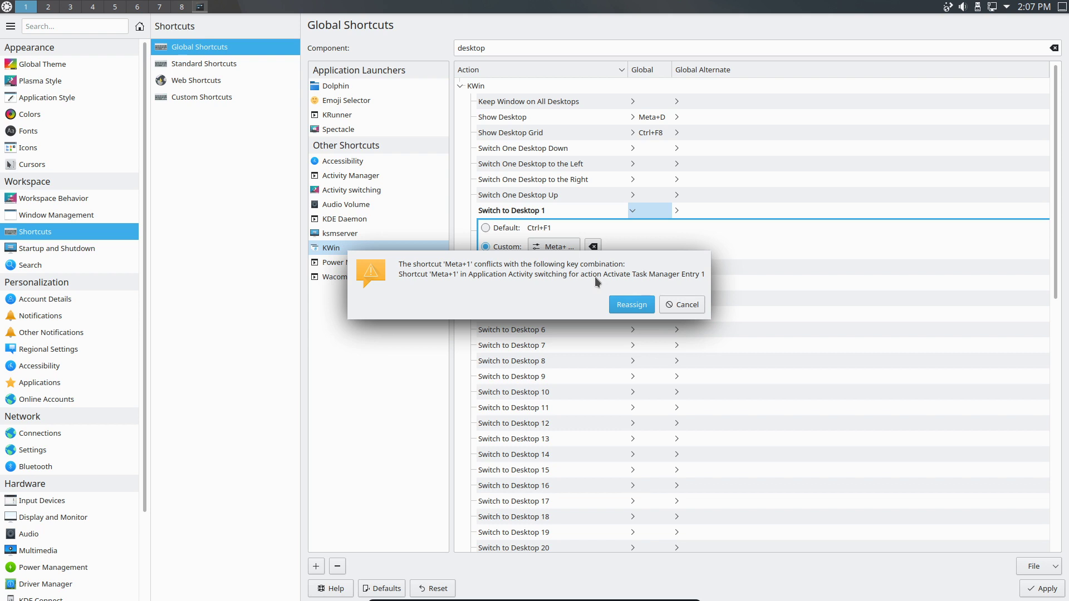
left_click(632, 305)
Bind Switch to Desktop 2 to Meta+2 and apply the shortcuts
left_click(530, 269)
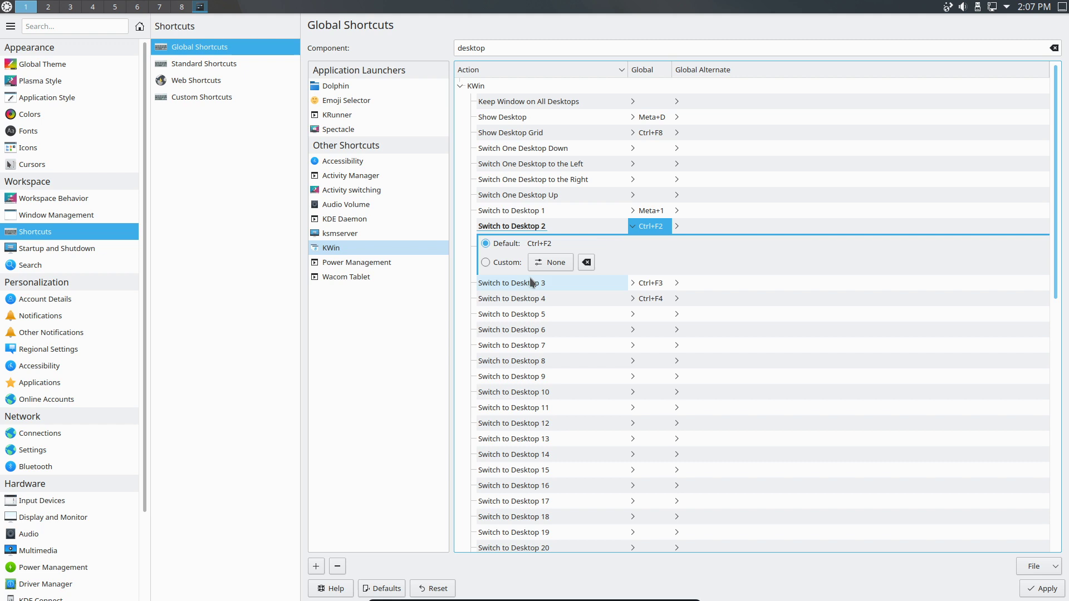
left_click(485, 262)
left_click(550, 263)
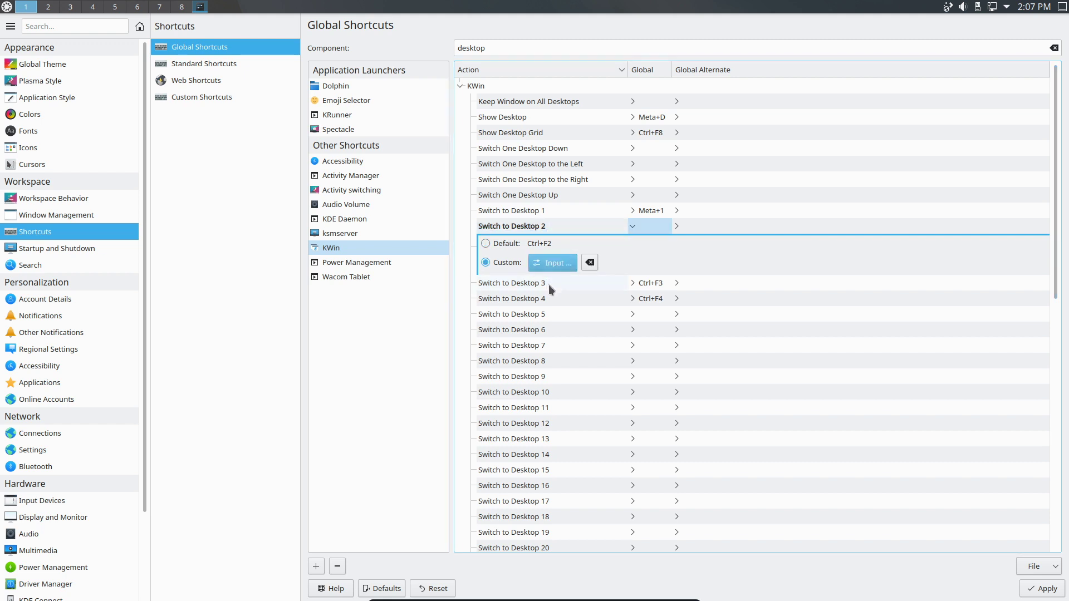
key("super+2")
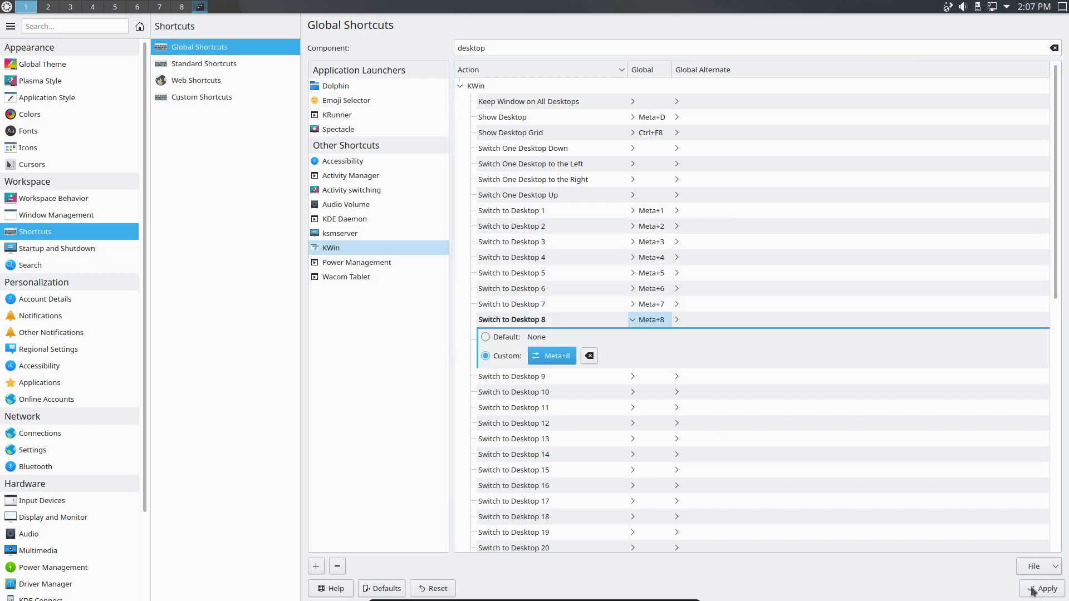
left_click(1033, 590)
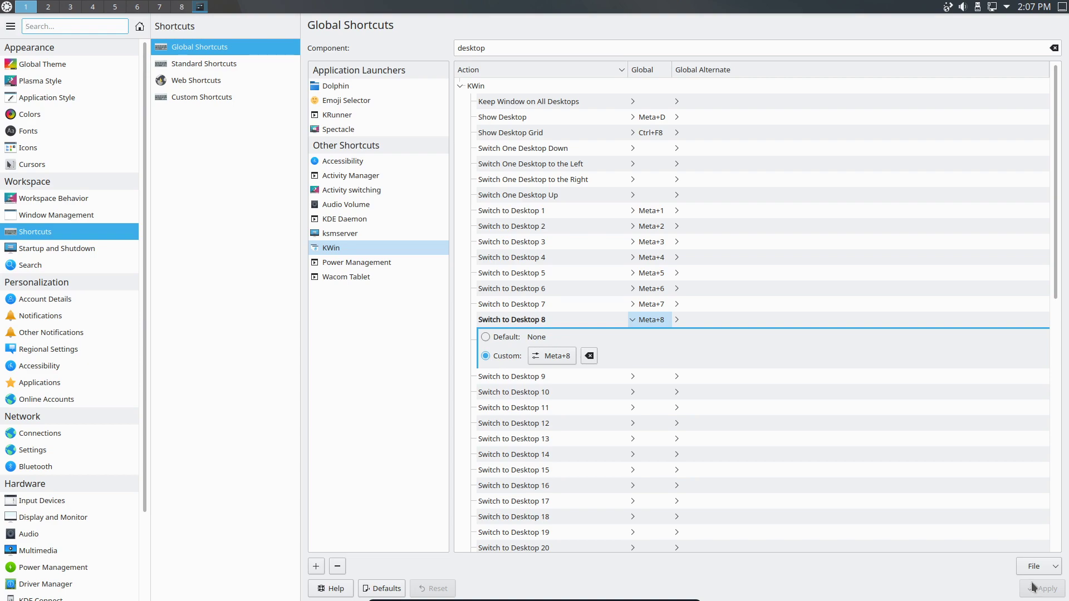
Test Meta+1 to Meta+4 by jumping between desktops, ending back on desktop 1
key("super+2")
key("super+3")
key("super+4")
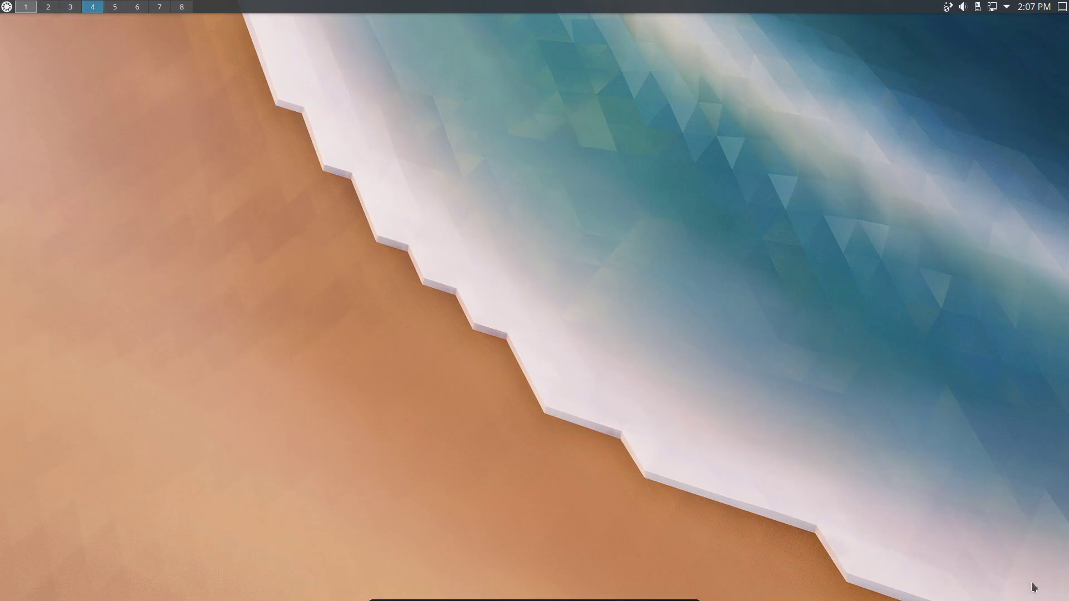
key("super+2")
key("super+1")
key("super+2")
key("super+3")
key("super+1")
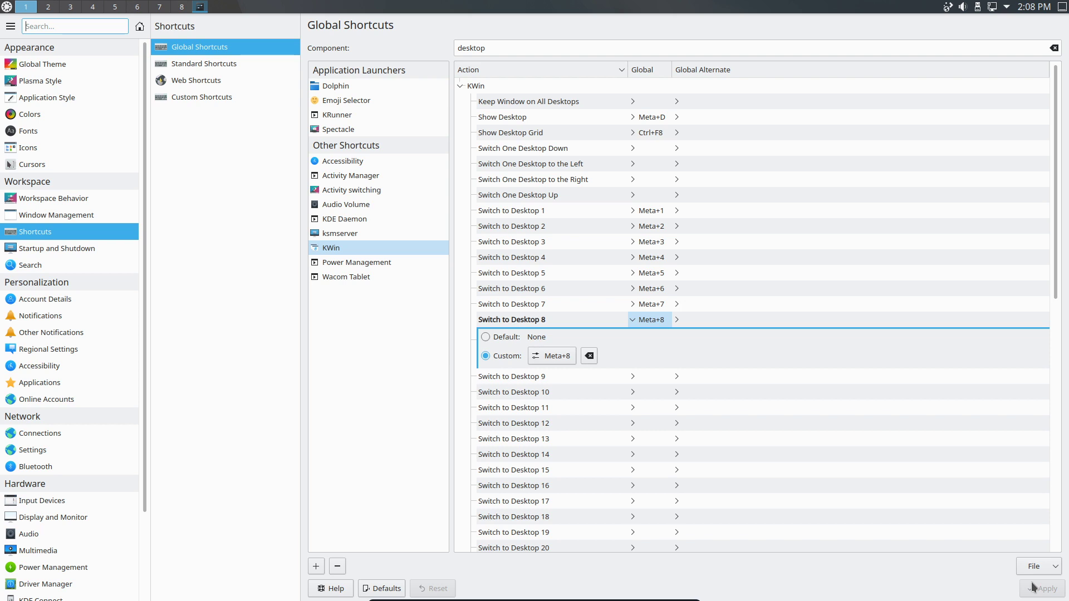
Under Workspace Behavior > Desktop Effects, check Dim Inactive and apply
key("Up")
key("Up")
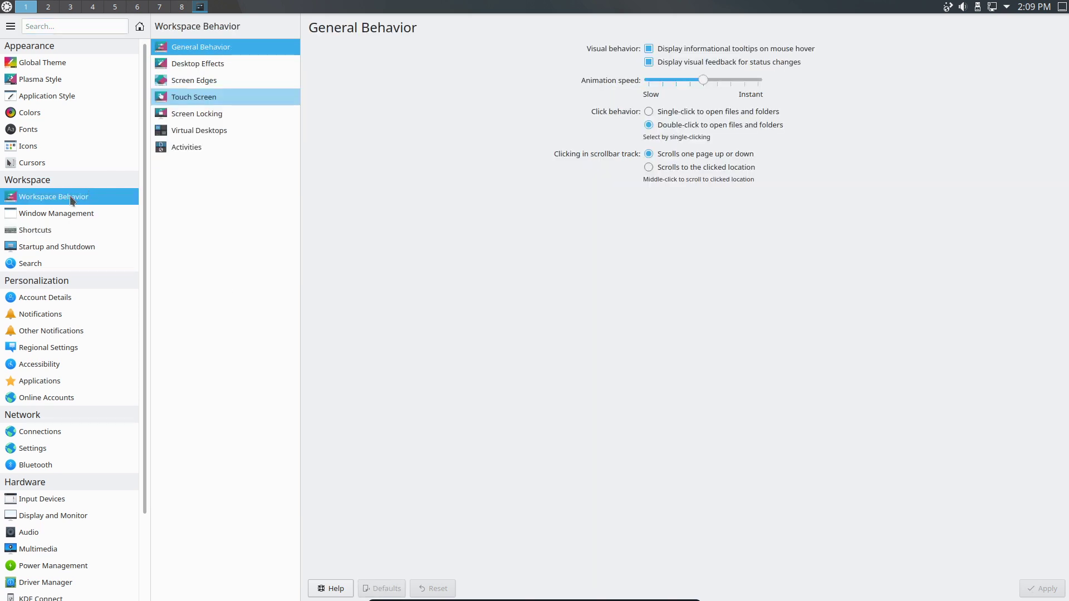
left_click(223, 65)
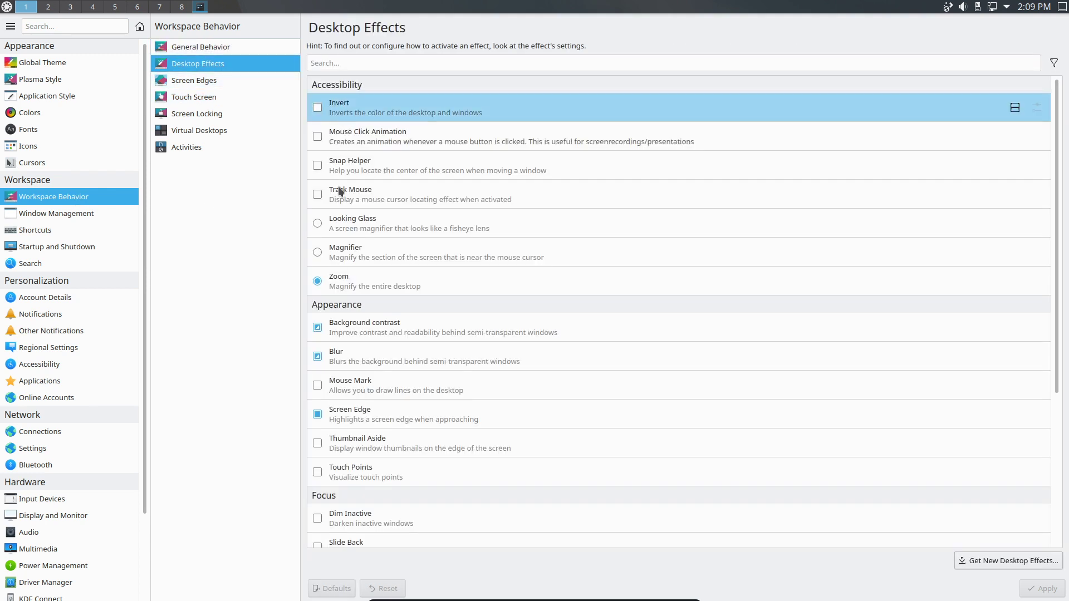
left_click(318, 519)
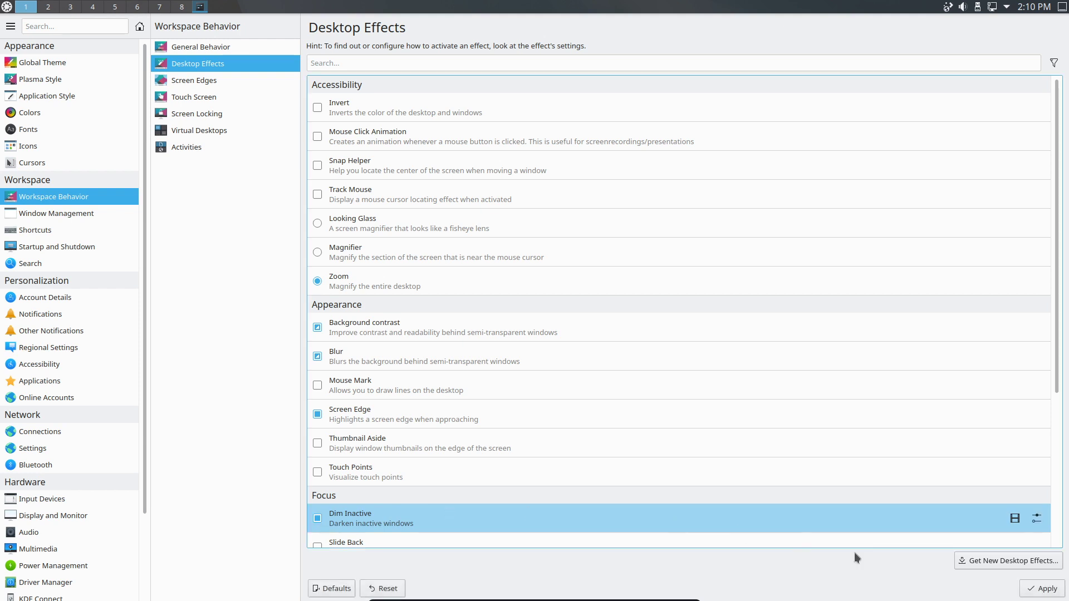
left_click(1040, 592)
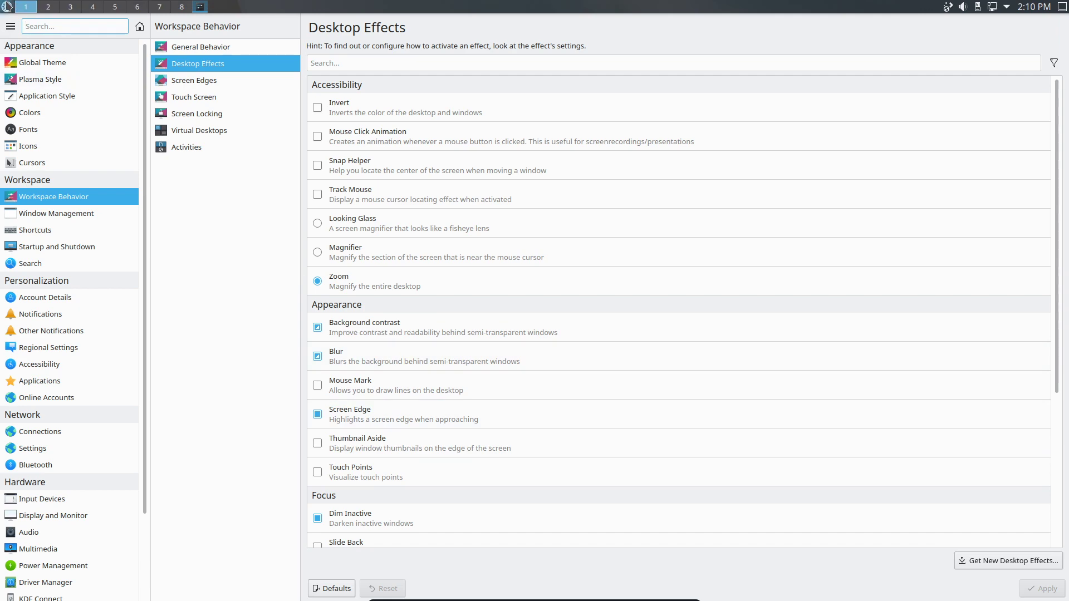
left_click(8, 7)
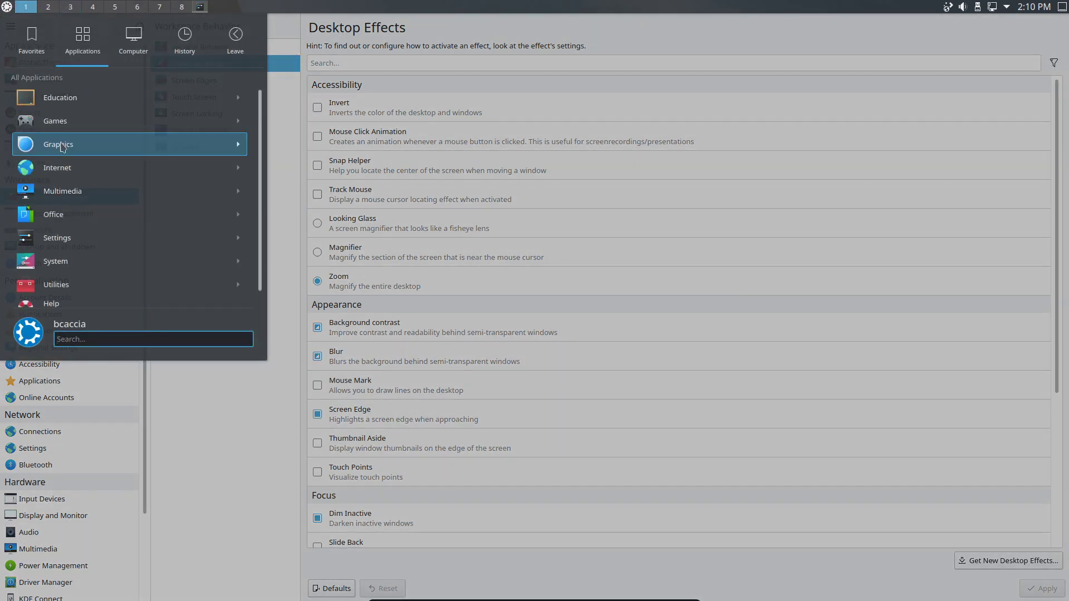
Launch Kate and then Dolphin from the application launcher so they tile beside System Settings
left_click(45, 139)
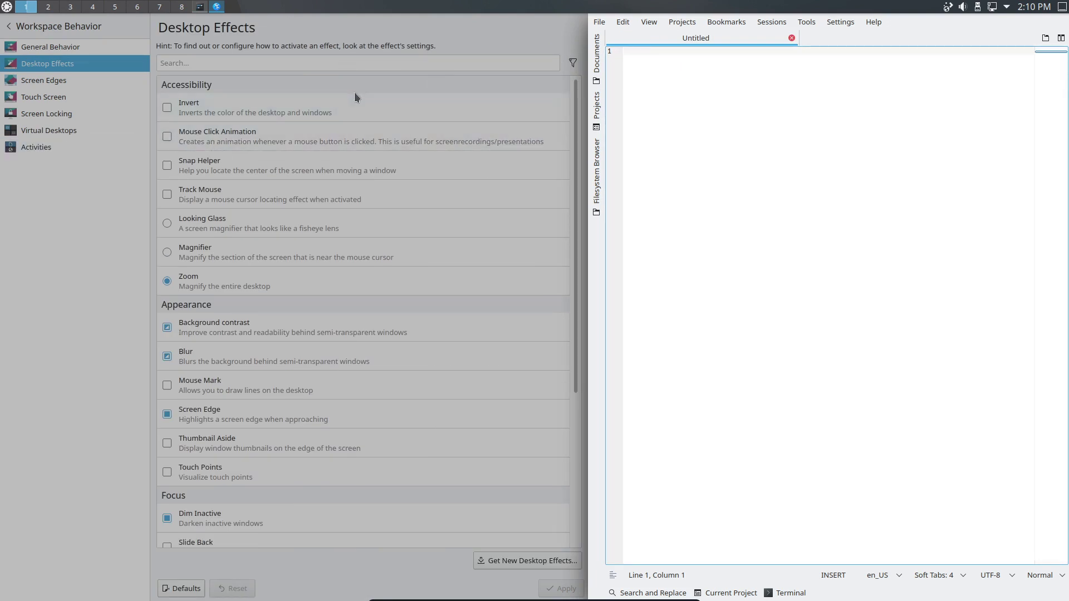
left_click(6, 7)
left_click(127, 194)
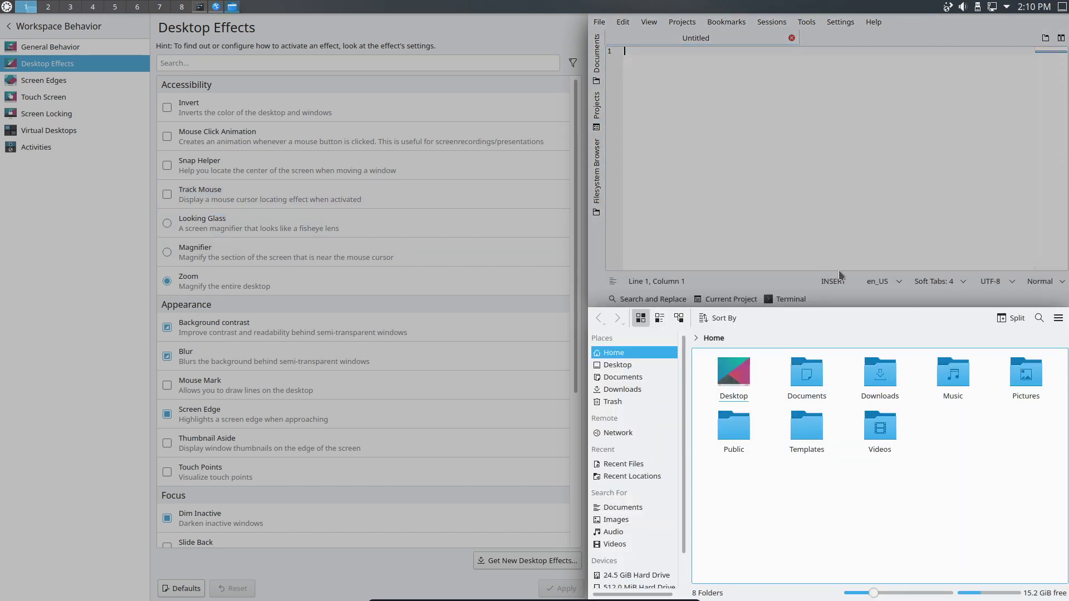
Swap tiles with Krohnkite shortcuts, keeping System Settings as main tile, and cycle focus between Dolphin and Kate
key("super+shift+k")
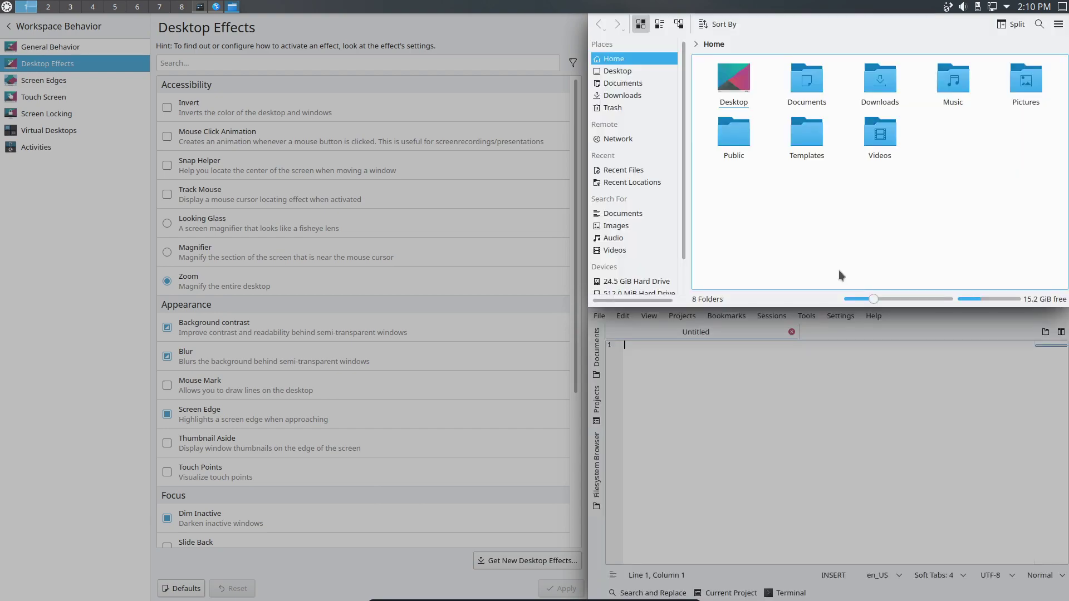
key("super+shift+j")
key("super+Return")
key("super+Return")
key("super+shift+j")
key("super+j")
key("super+k")
key("super+j")
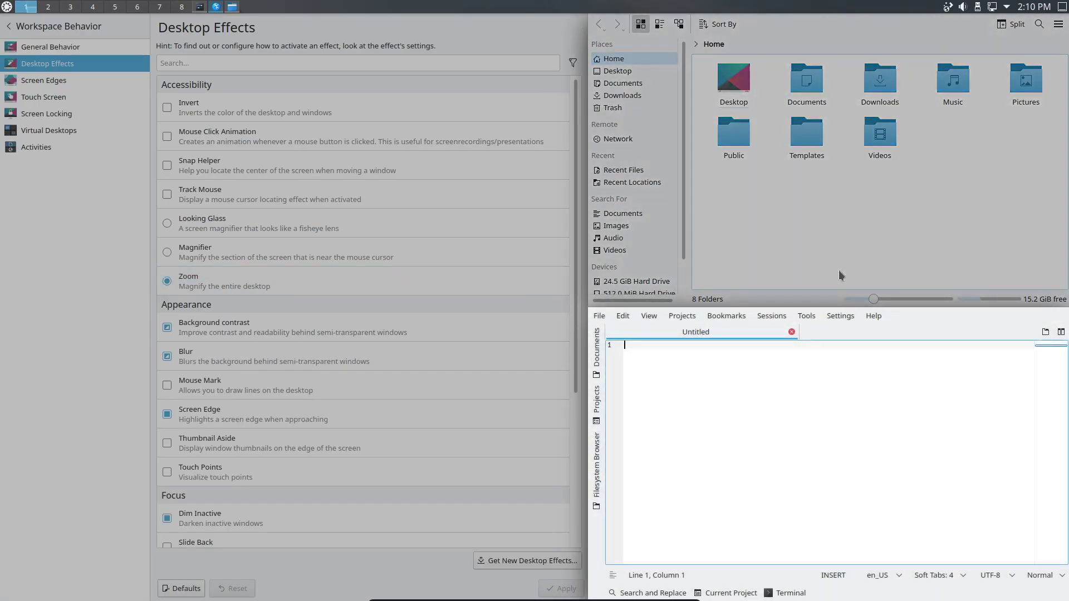
key("super+k")
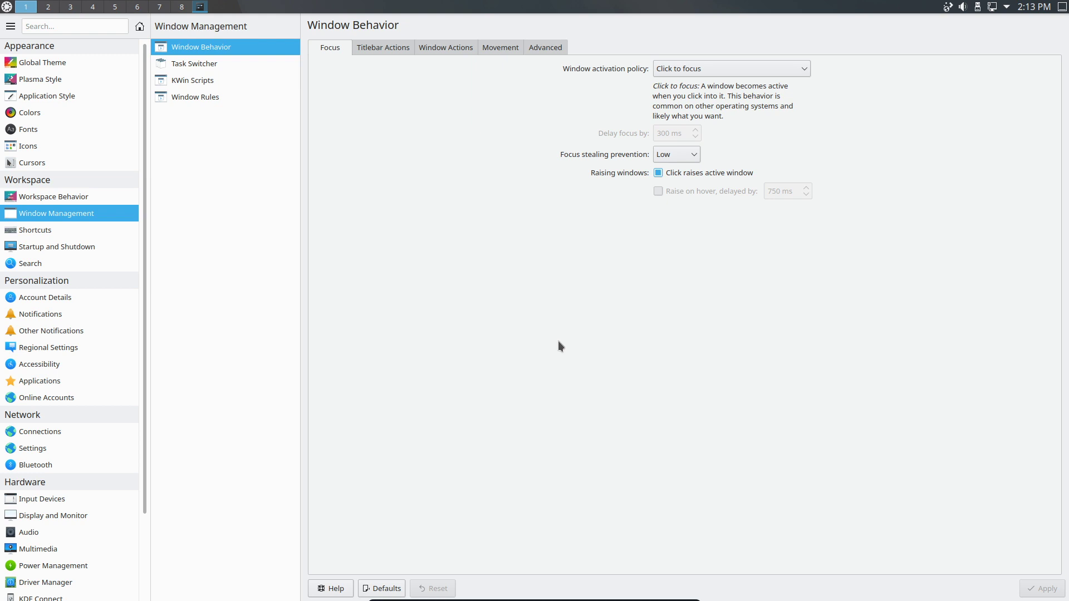
Switch to desktop 2 and desktop 3 with Ctrl+F2/F3, then return to desktop 1
key("ctrl+F2")
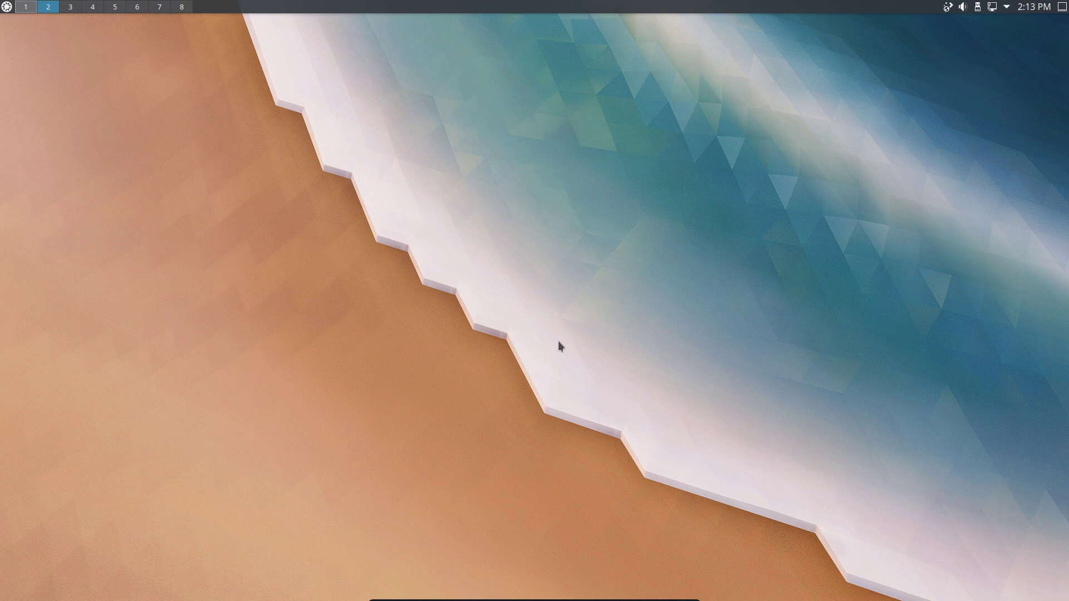
key("ctrl+F3")
key("ctrl+F1")
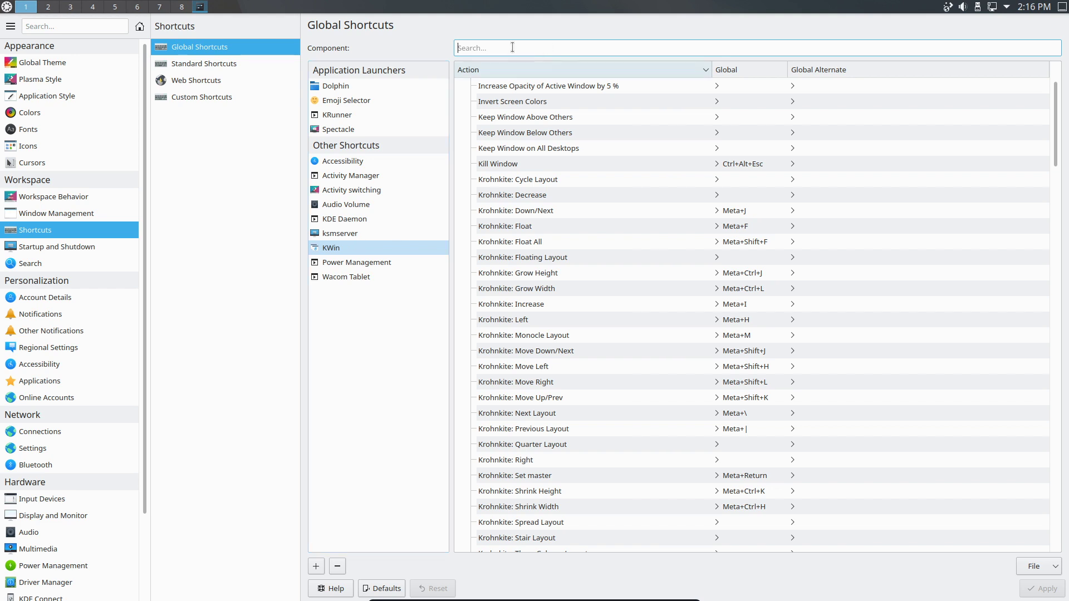
Filter KWin's shortcut list by 'screen' to show the Switch to Screen and Window to Screen actions
mouse_move(1049, 12)
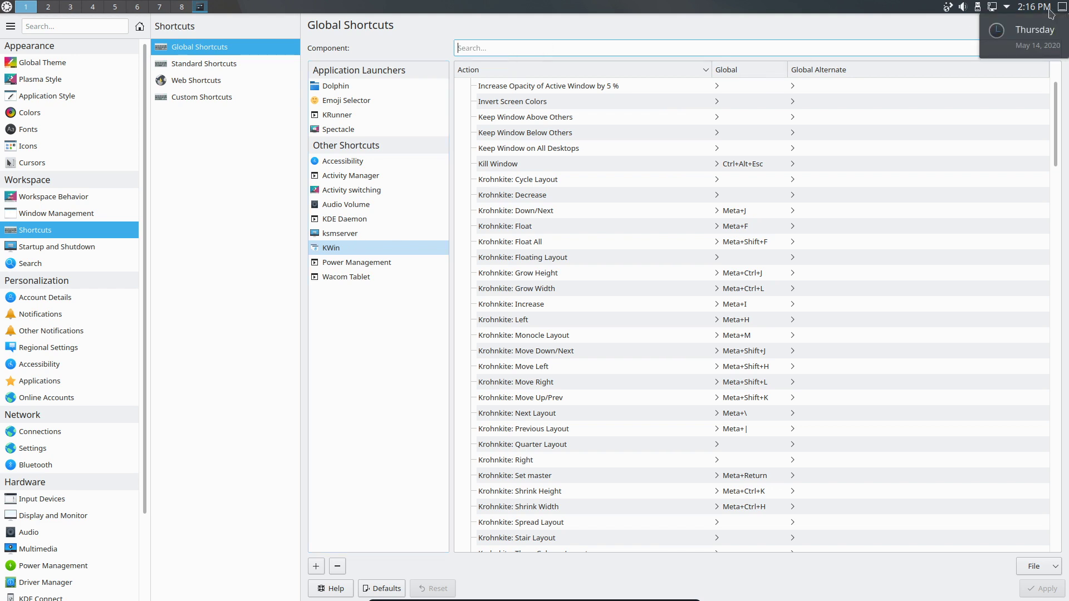
type("screen")
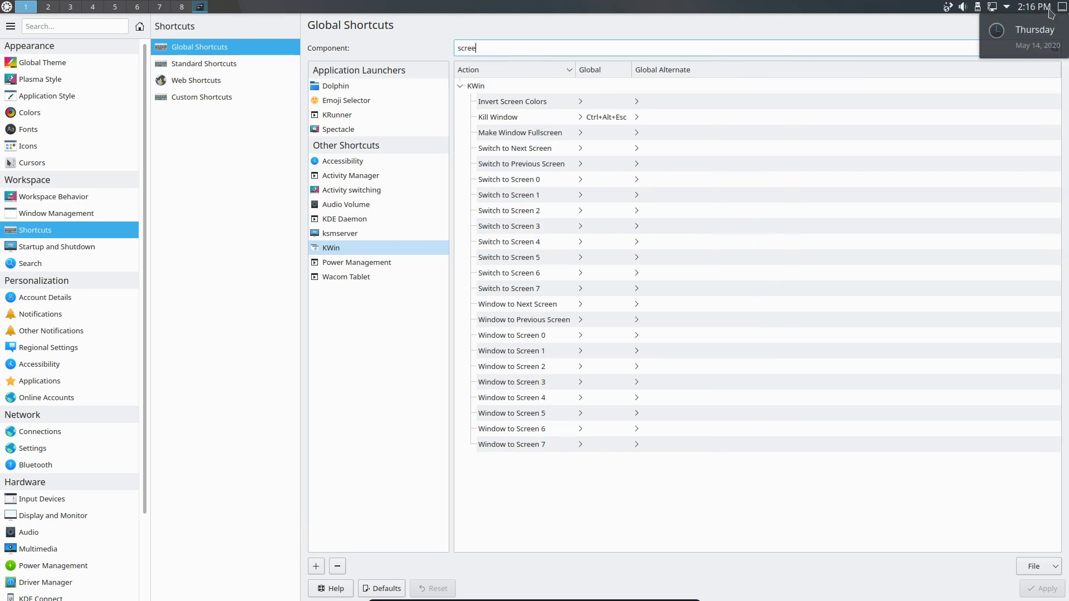